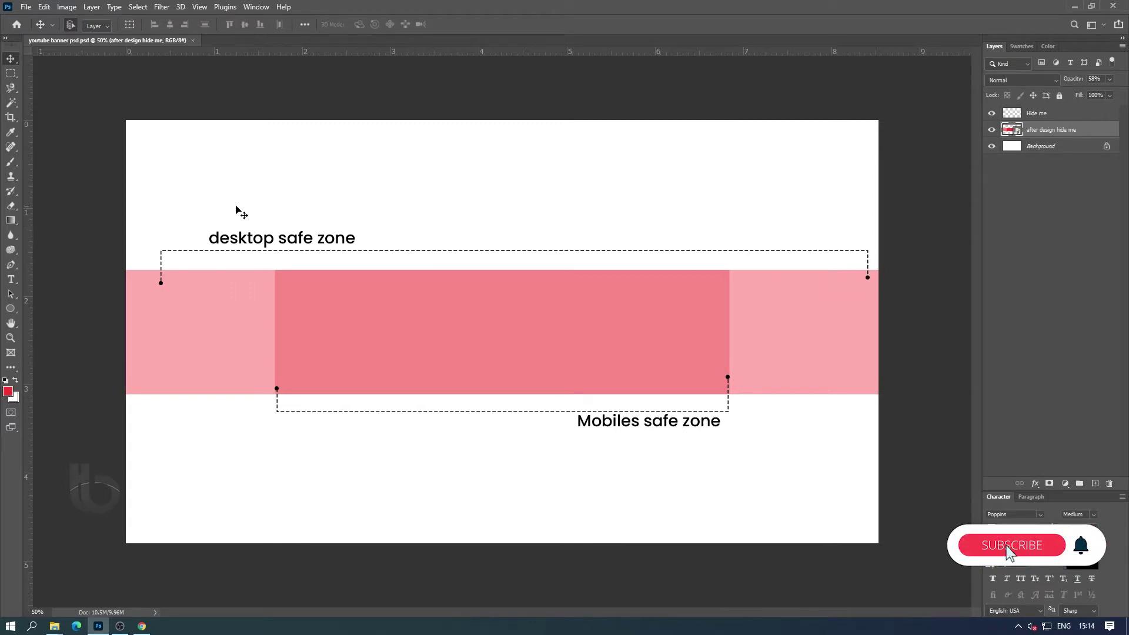
Create a 2560 × 1440 px document with the sRGB IEC61966-2.1 colour profile
{"action": "left_click", "coordinate": [141, 626]}
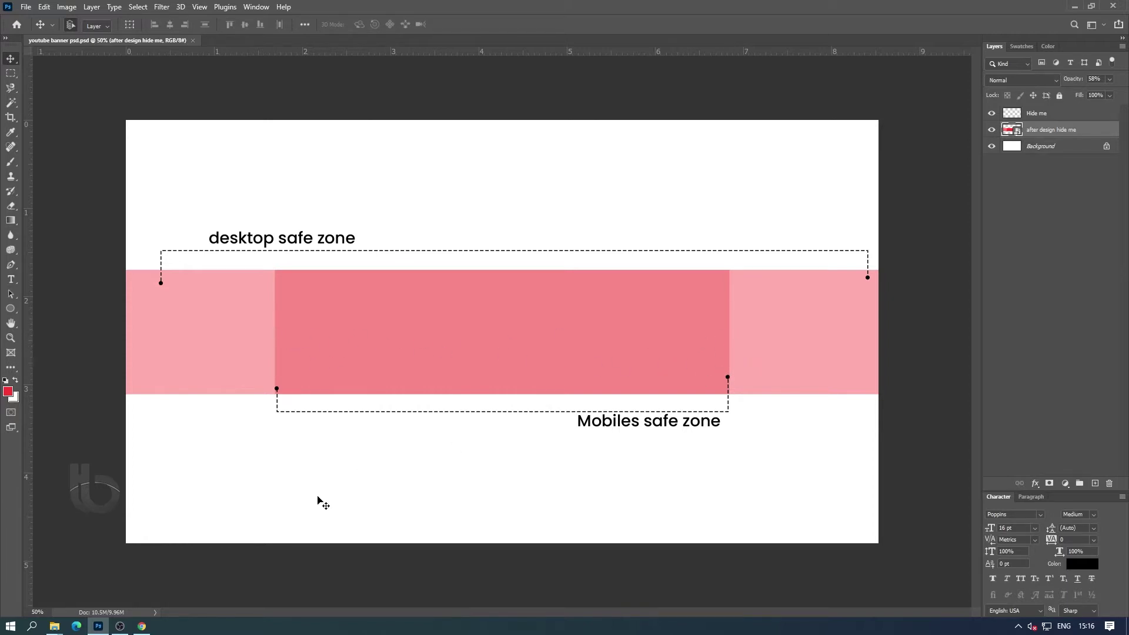
{"action": "left_click", "coordinate": [141, 625]}
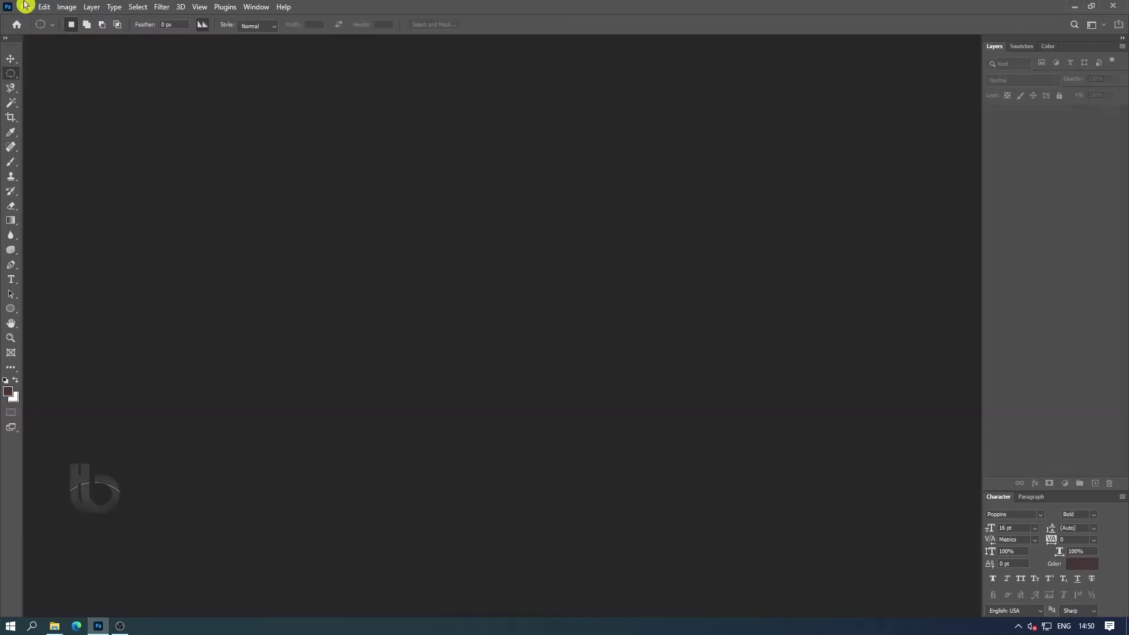
{"action": "left_click", "coordinate": [26, 6]}
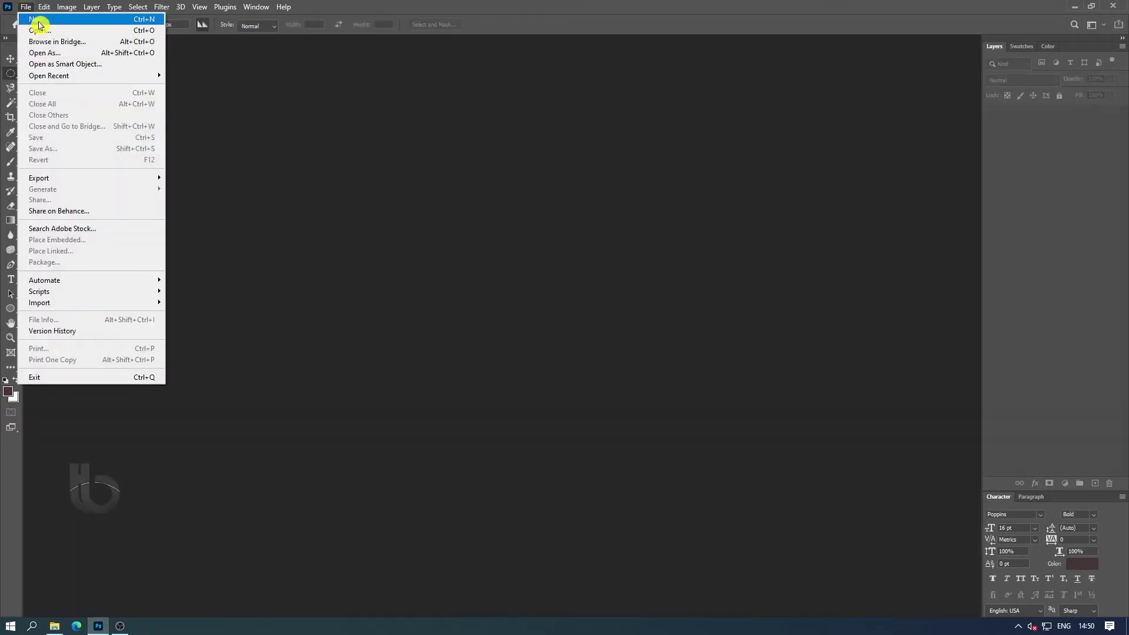
{"action": "left_click", "coordinate": [40, 25]}
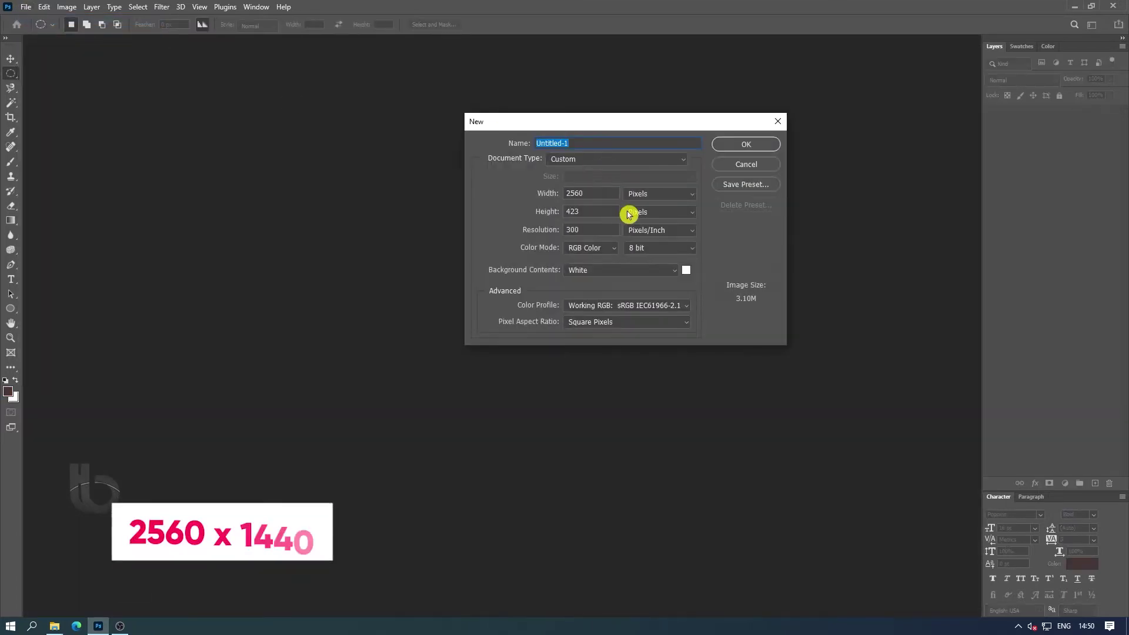
{"action": "key", "text": "Tab"}
{"action": "key", "text": "Tab"}
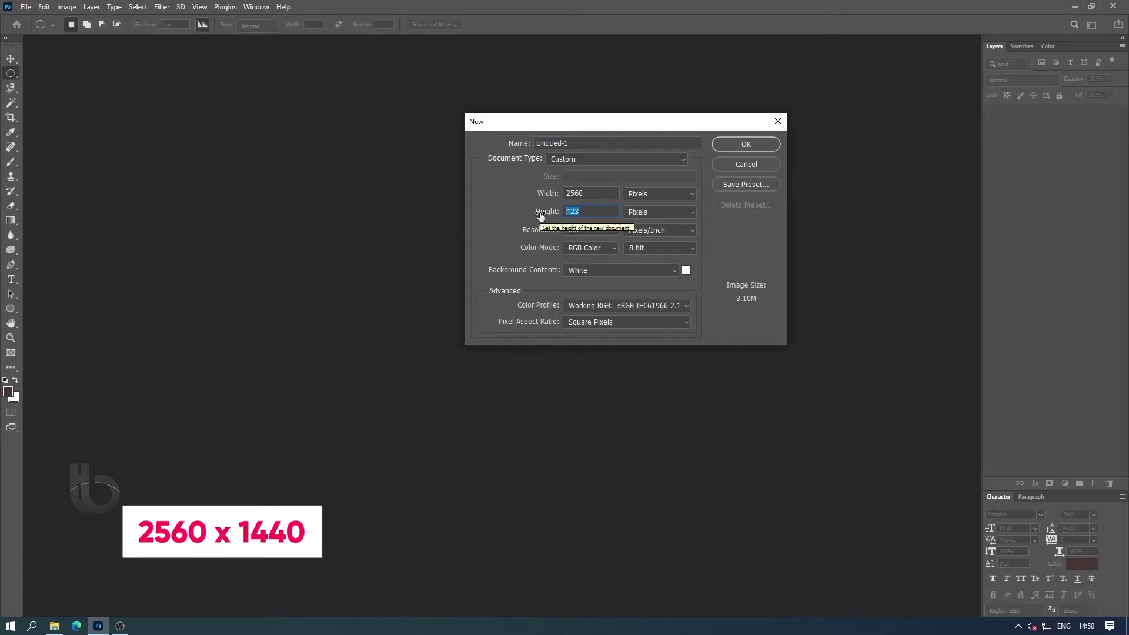
{"action": "type", "text": "1440"}
{"action": "left_click", "coordinate": [667, 305]}
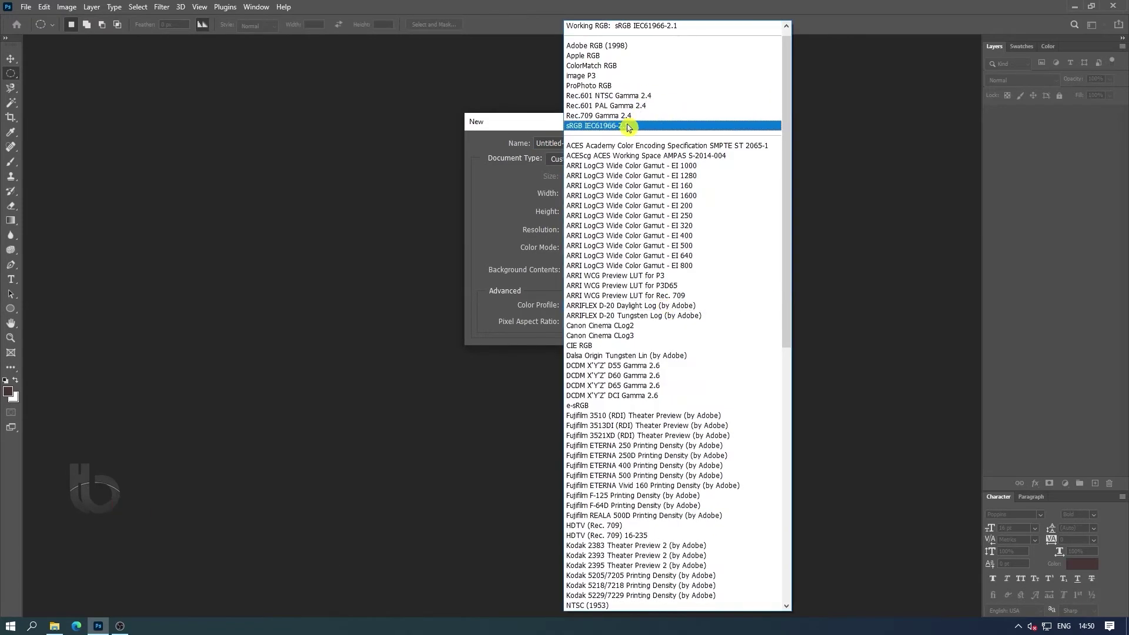
{"action": "left_click", "coordinate": [595, 125]}
{"action": "left_click", "coordinate": [673, 194]}
{"action": "left_click", "coordinate": [668, 203]}
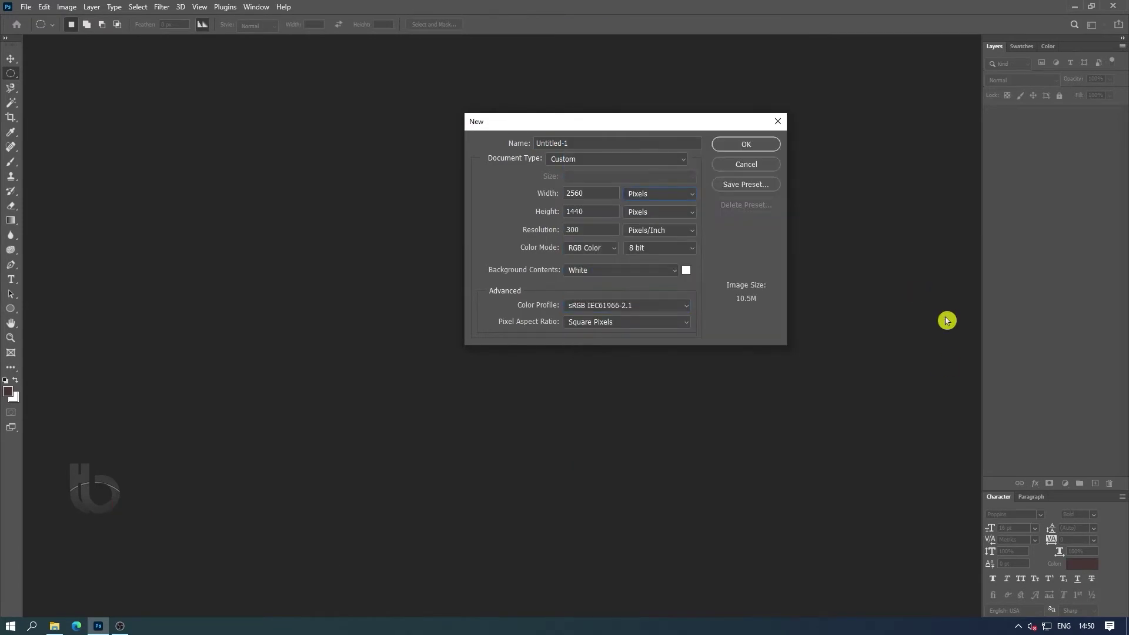
{"action": "left_click", "coordinate": [752, 144]}
{"action": "scroll", "coordinate": [789, 283], "scroll_direction": "down", "scroll_amount": 2}
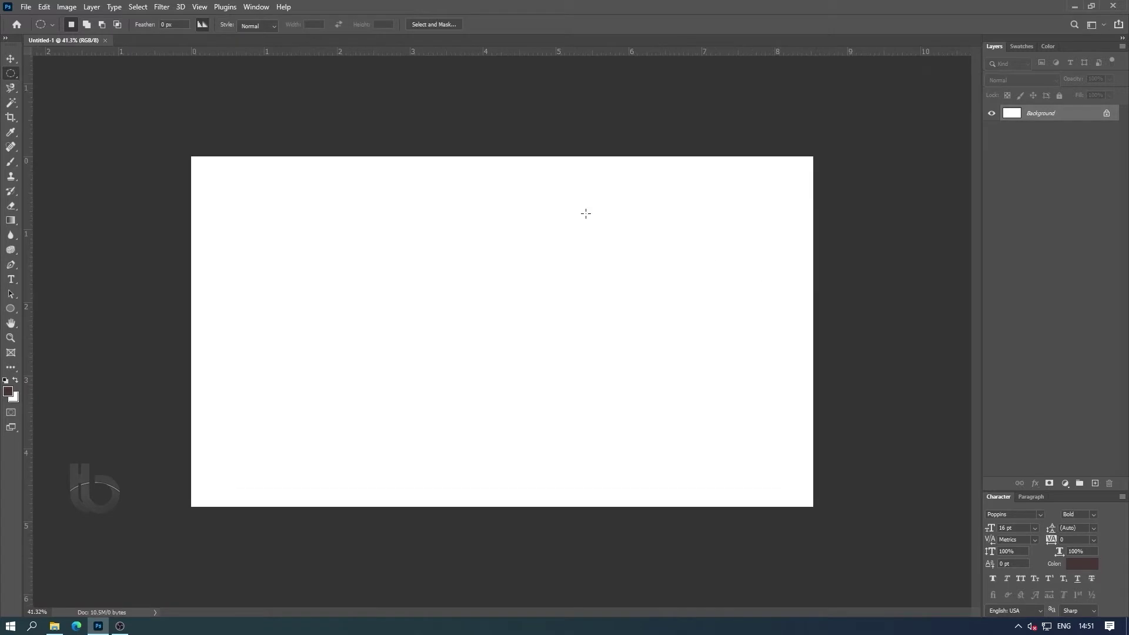
Create a second white document sized 2560 × 423 px
{"action": "left_click", "coordinate": [26, 7]}
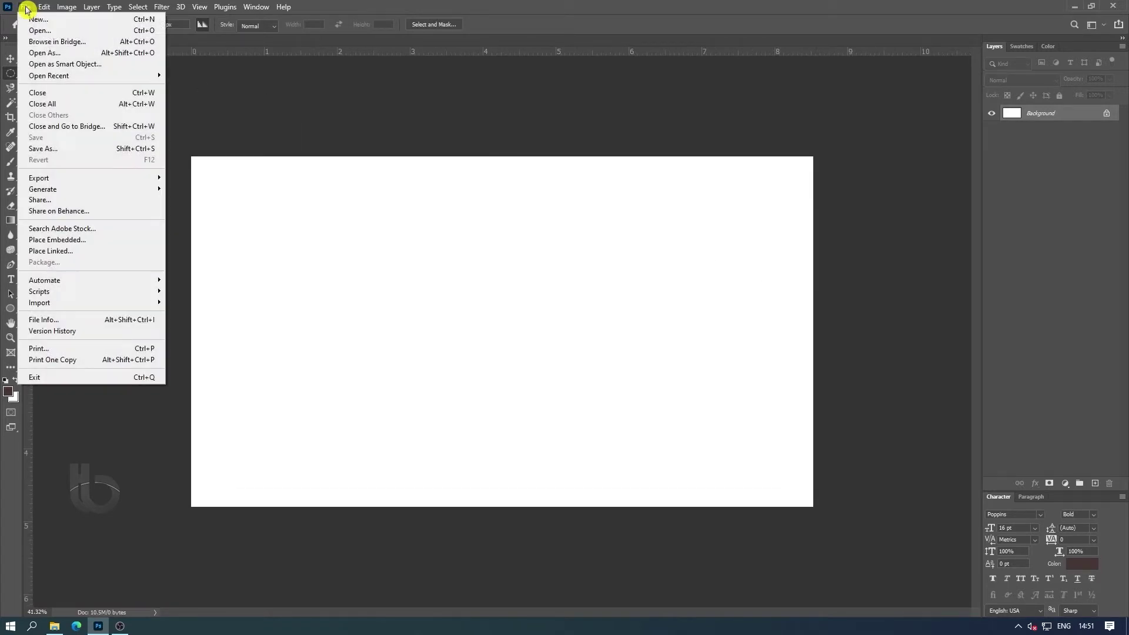
{"action": "left_click", "coordinate": [34, 22]}
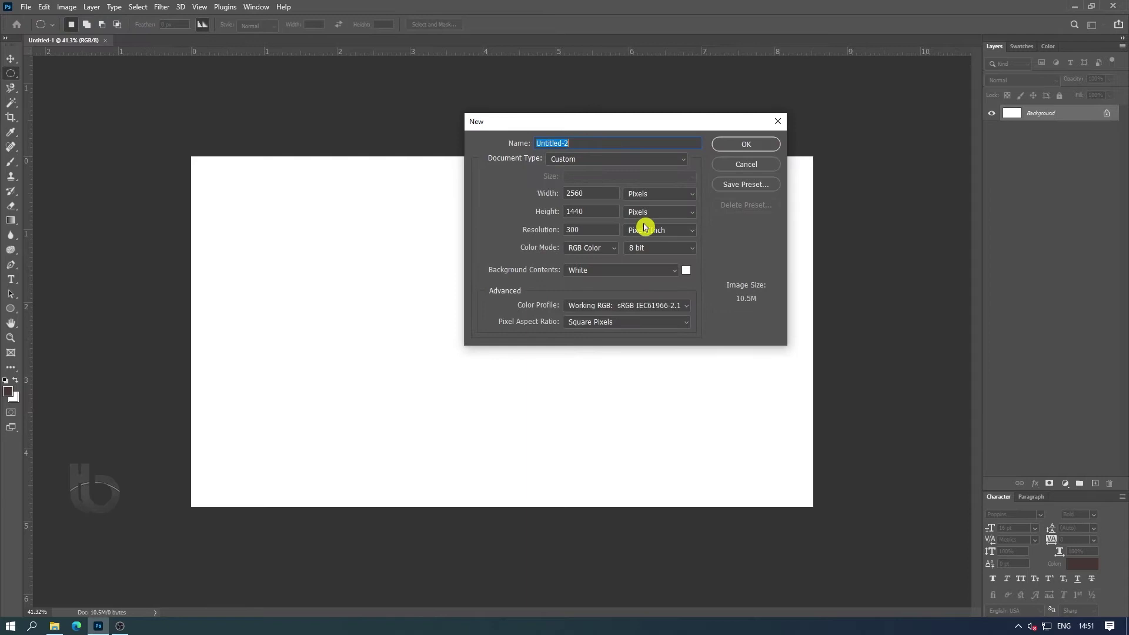
{"action": "left_click", "coordinate": [596, 210]}
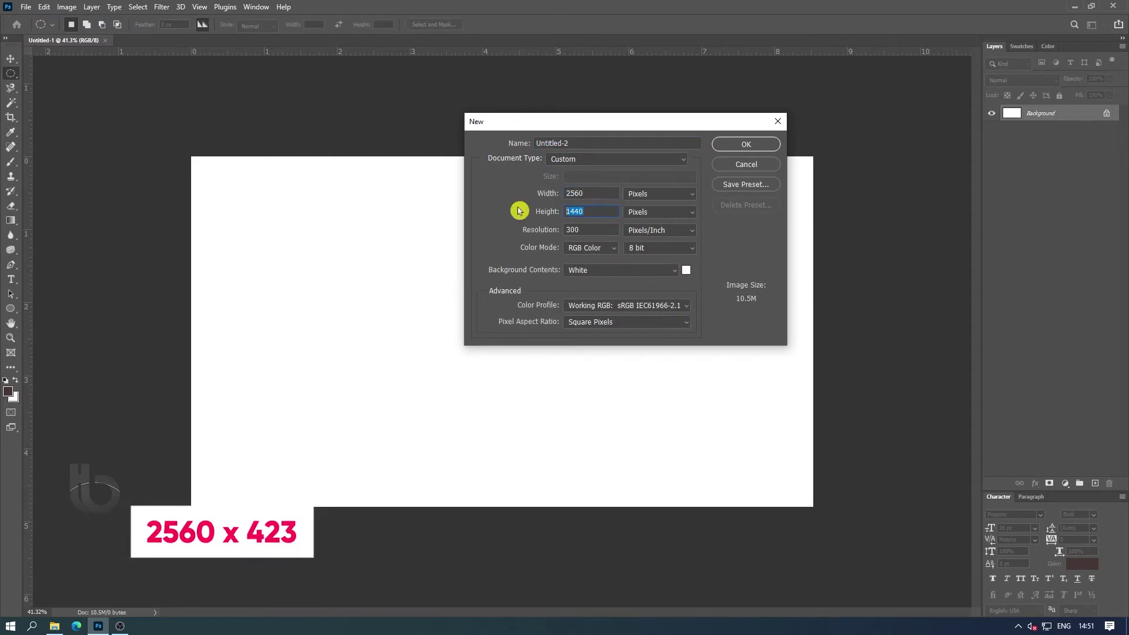
{"action": "type", "text": "423"}
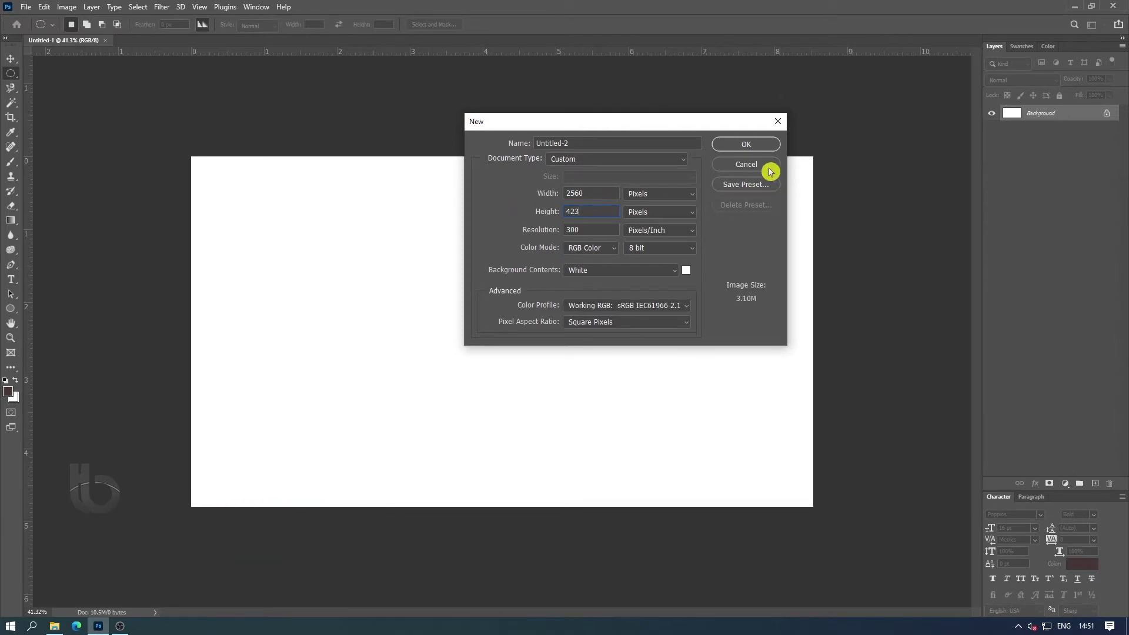
{"action": "left_click", "coordinate": [745, 145]}
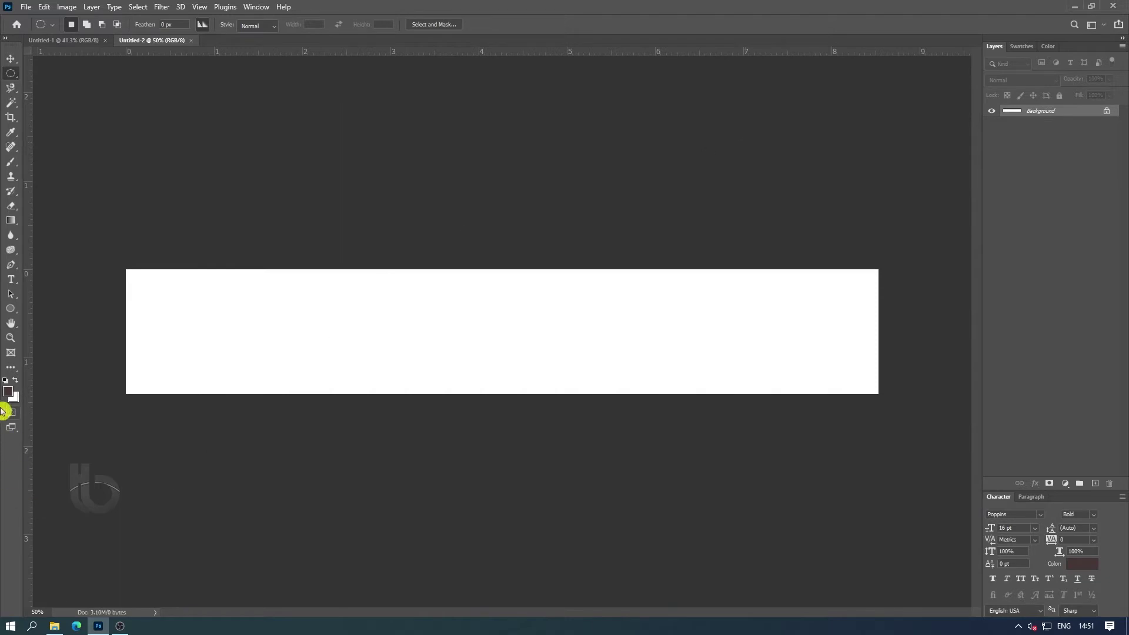
Fill the 2560 × 423 canvas with a light pink foreground colour (ff6161)
{"action": "left_click", "coordinate": [8, 392]}
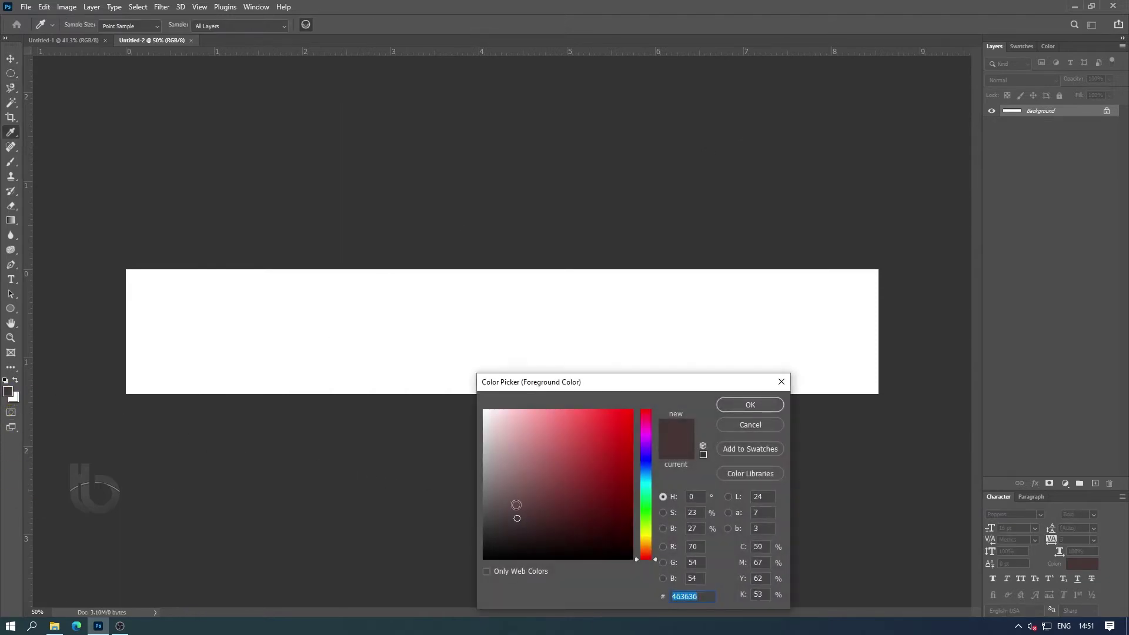
{"action": "mouse_move", "coordinate": [517, 518]}
{"action": "left_mouse_down"}
{"action": "mouse_move", "coordinate": [555, 468]}
{"action": "mouse_move", "coordinate": [567, 418]}
{"action": "mouse_move", "coordinate": [545, 412]}
{"action": "mouse_move", "coordinate": [574, 412]}
{"action": "mouse_move", "coordinate": [568, 383]}
{"action": "left_mouse_up"}
{"action": "left_click", "coordinate": [740, 407]}
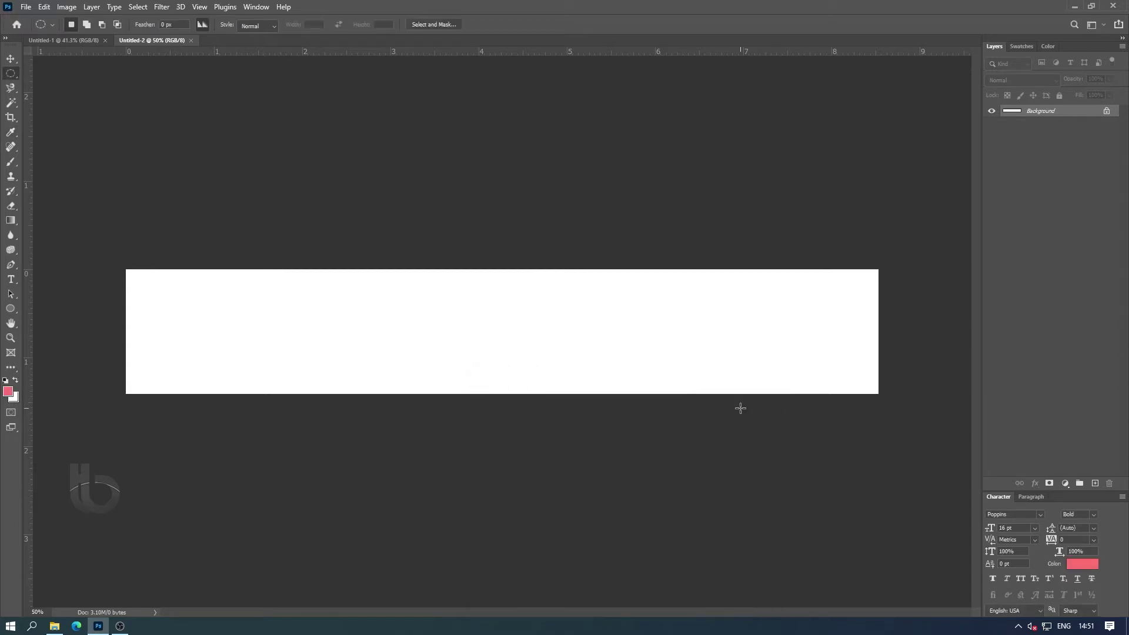
{"action": "left_click", "coordinate": [47, 8]}
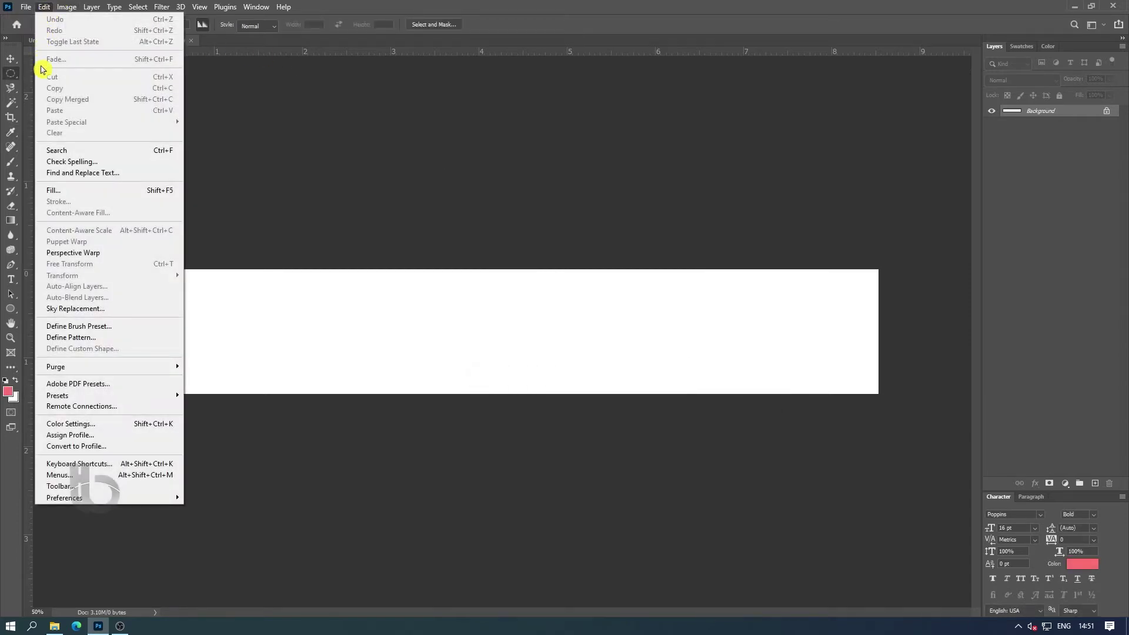
{"action": "left_click", "coordinate": [54, 190]}
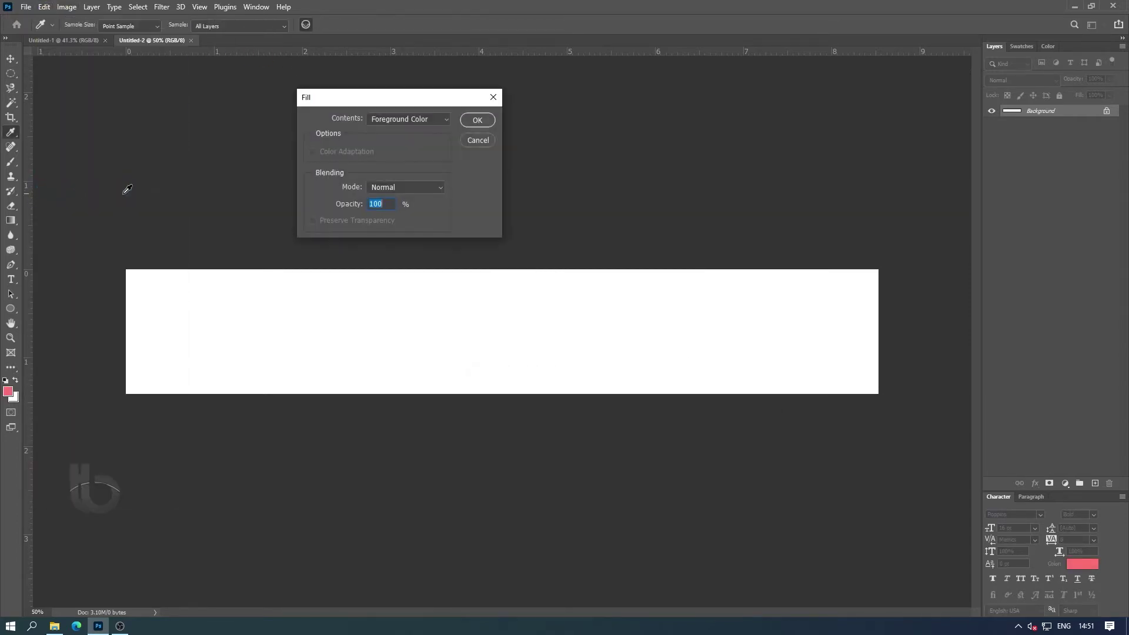
{"action": "left_click", "coordinate": [478, 120]}
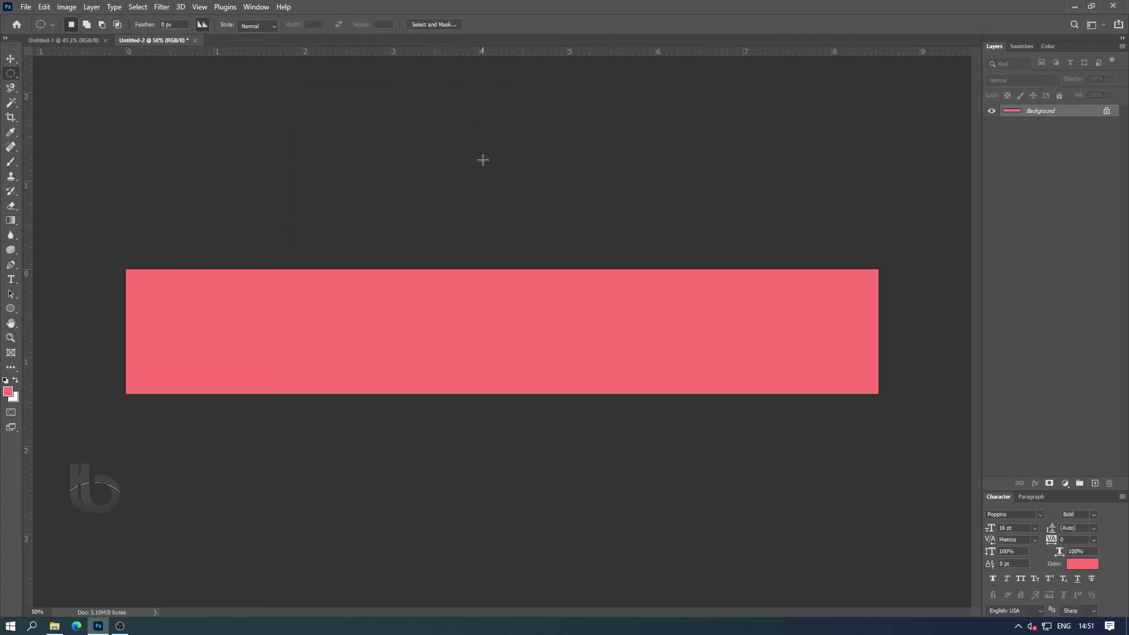
Select all of the pink canvas and copy it
{"action": "left_click", "coordinate": [141, 7]}
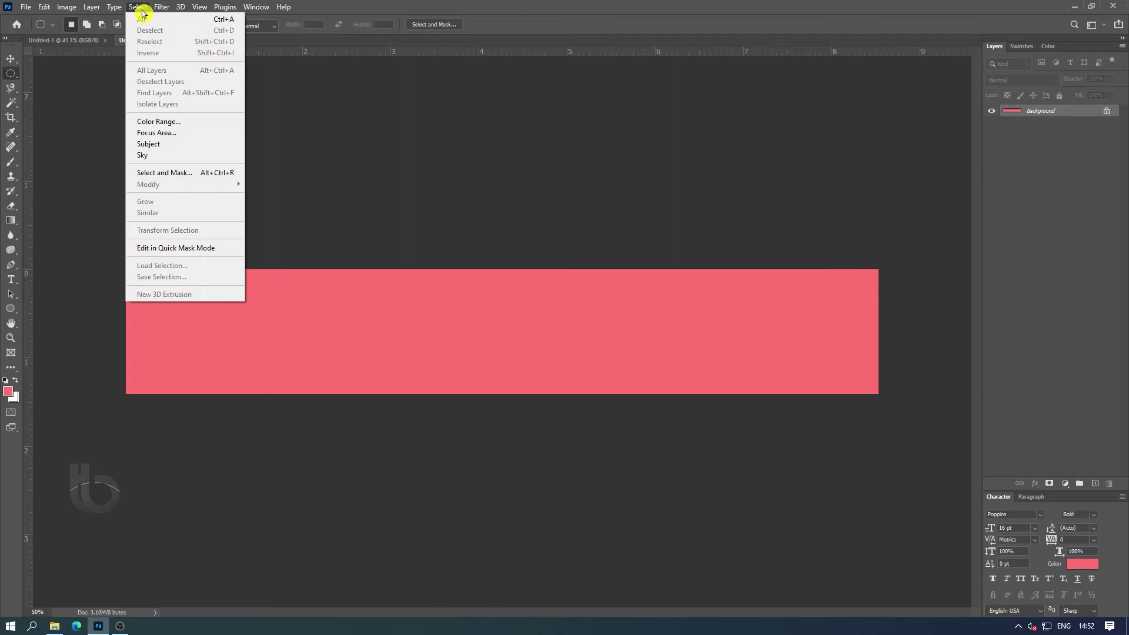
{"action": "left_click", "coordinate": [226, 20]}
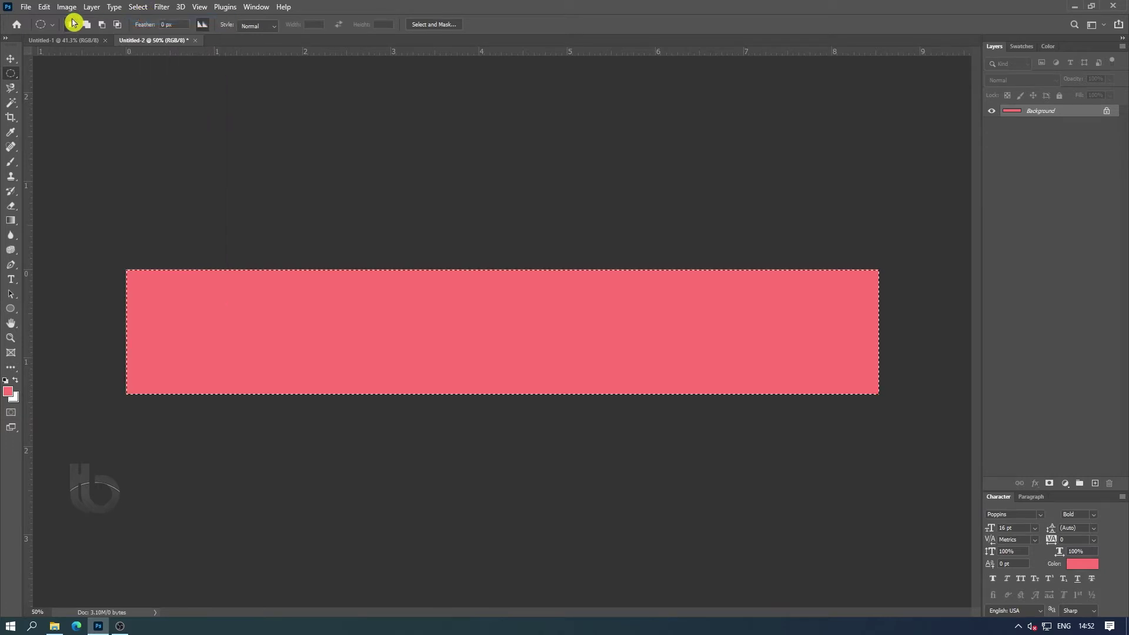
{"action": "left_click", "coordinate": [45, 8]}
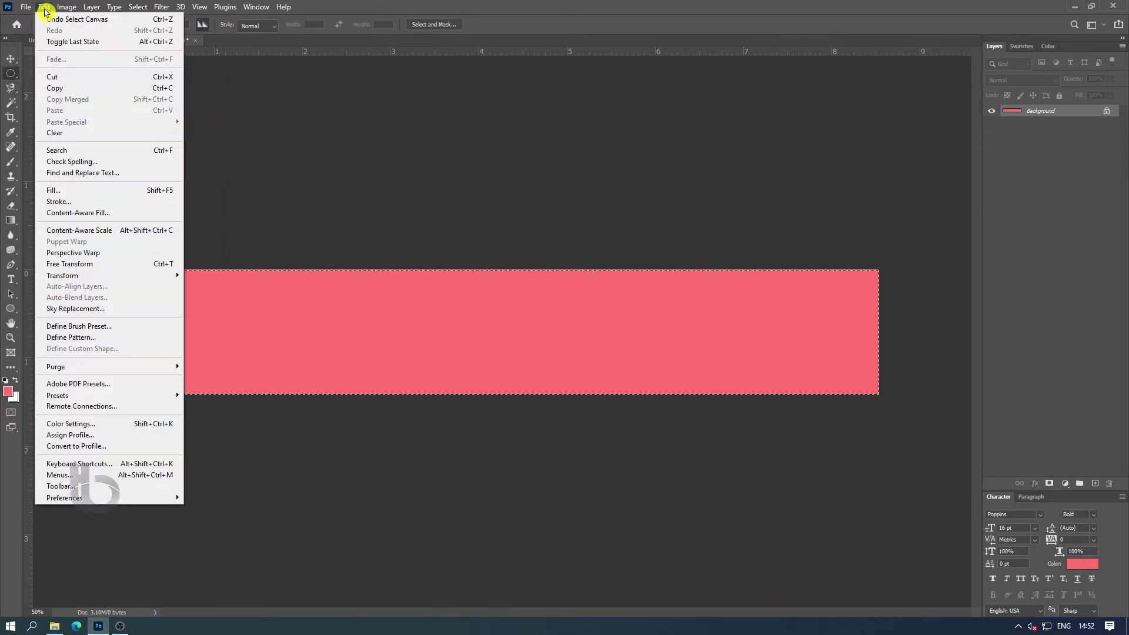
{"action": "left_click", "coordinate": [52, 88]}
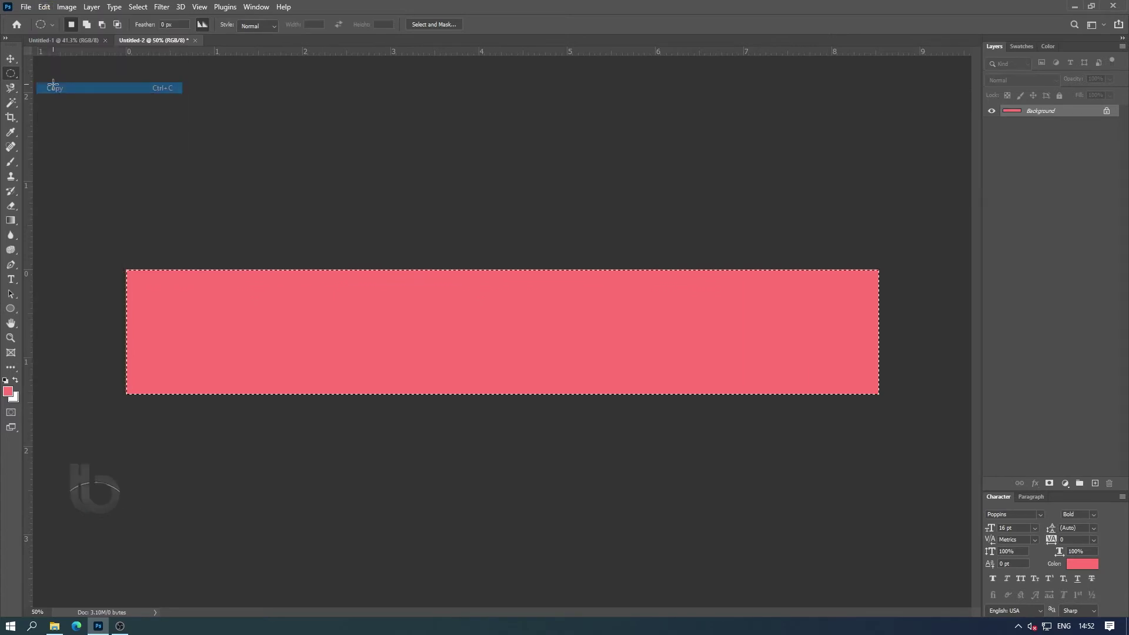
Paste the pink stripe into the 2560 × 1440 document and centre it vertically
{"action": "left_click", "coordinate": [69, 40]}
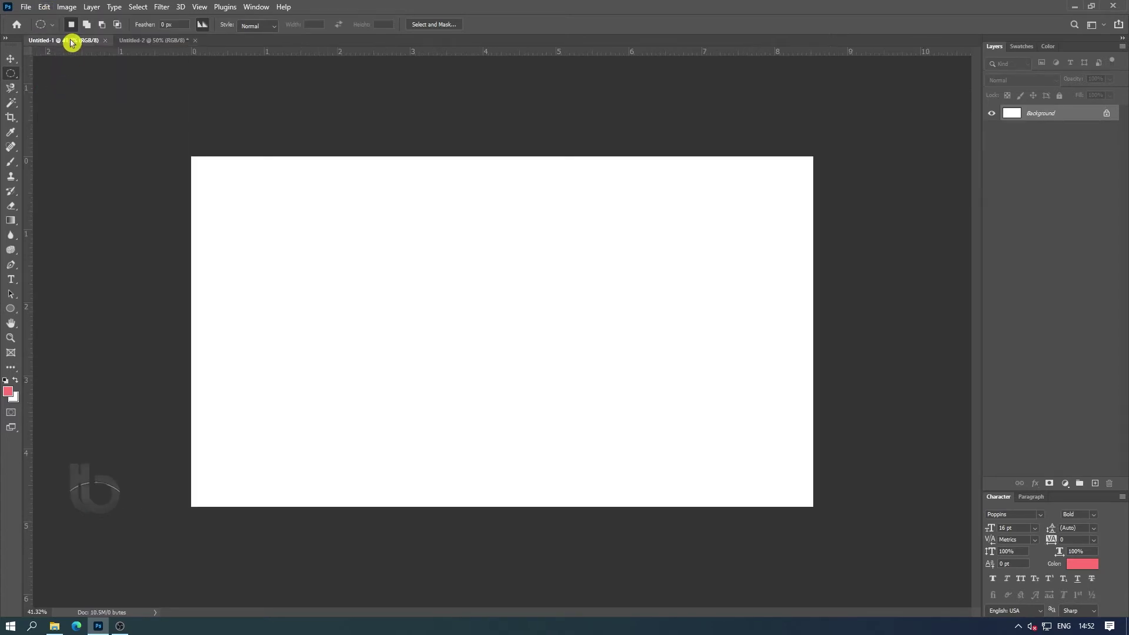
{"action": "left_click", "coordinate": [44, 7]}
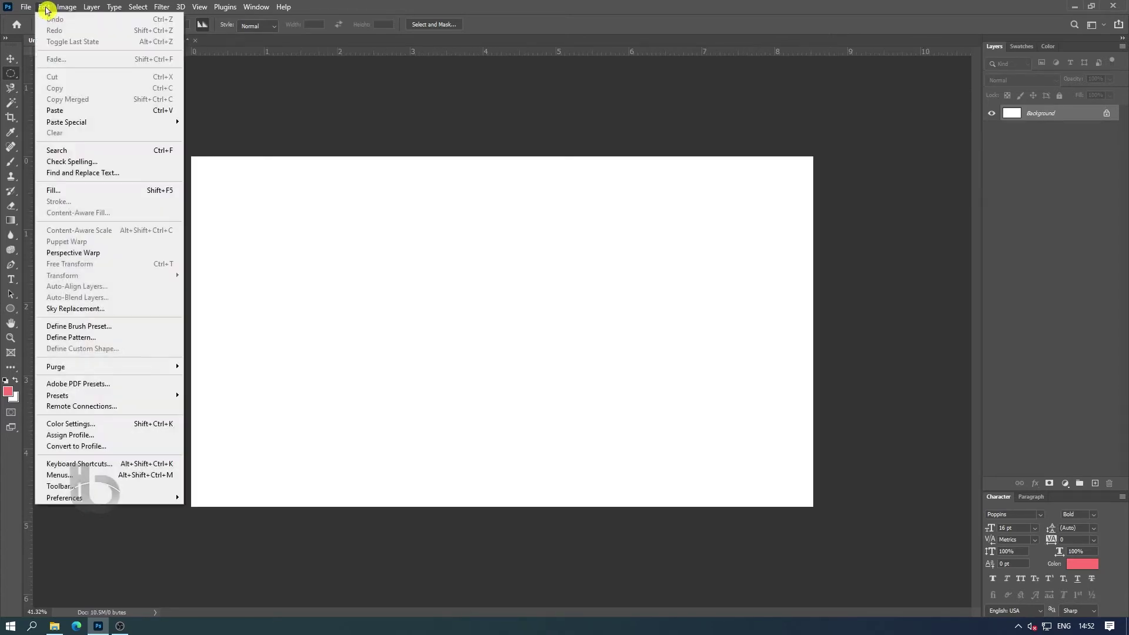
{"action": "left_click", "coordinate": [54, 111]}
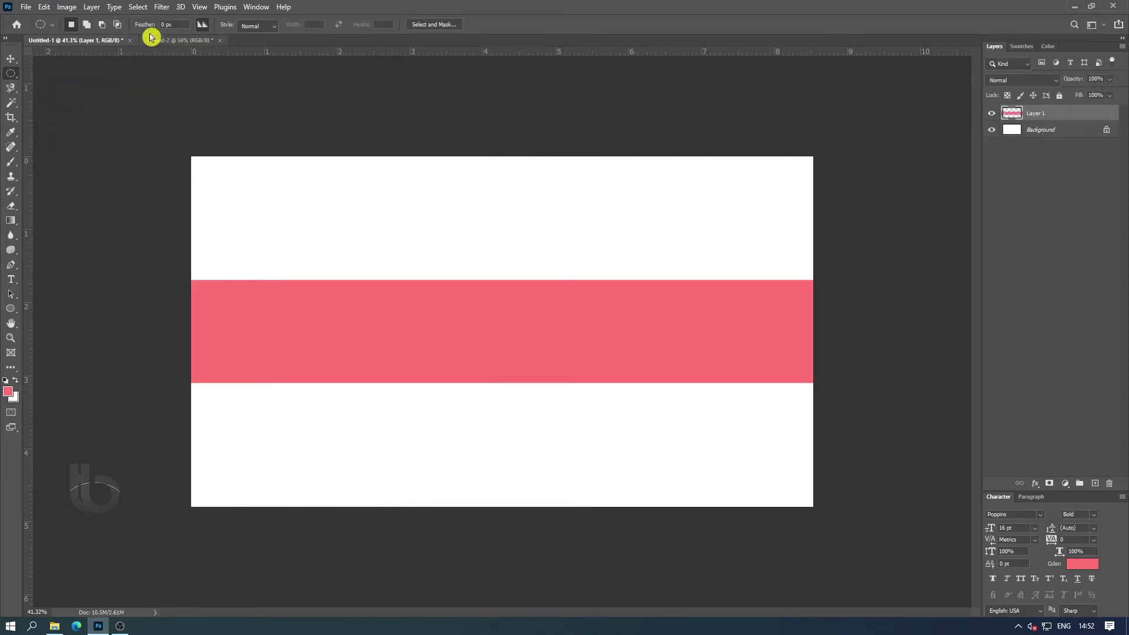
{"action": "left_click", "coordinate": [140, 7]}
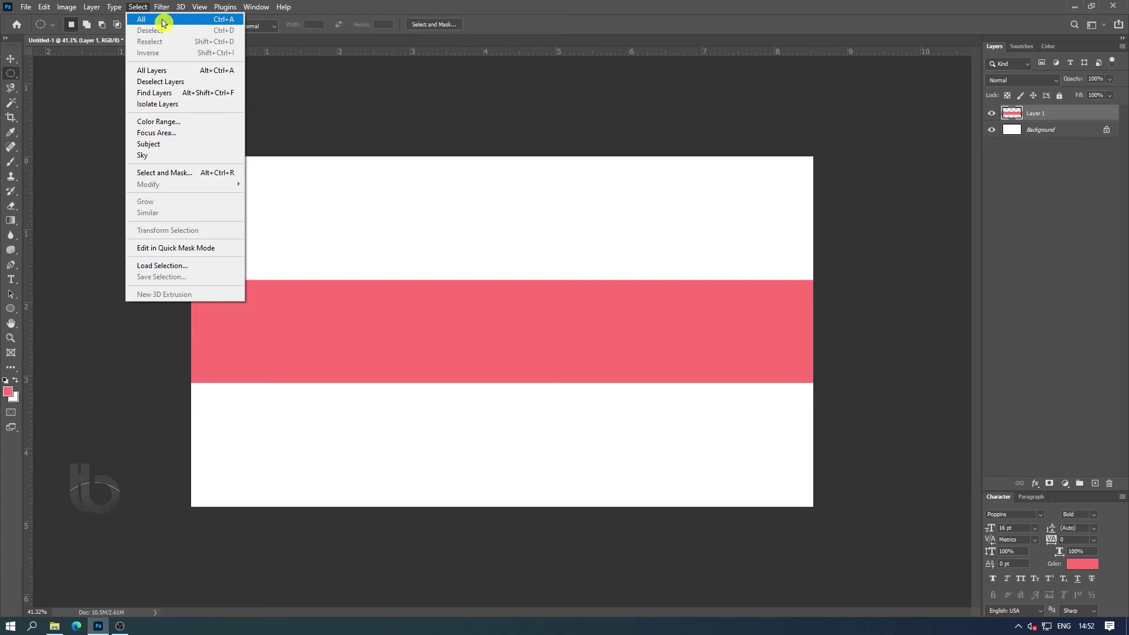
{"action": "left_click", "coordinate": [163, 20]}
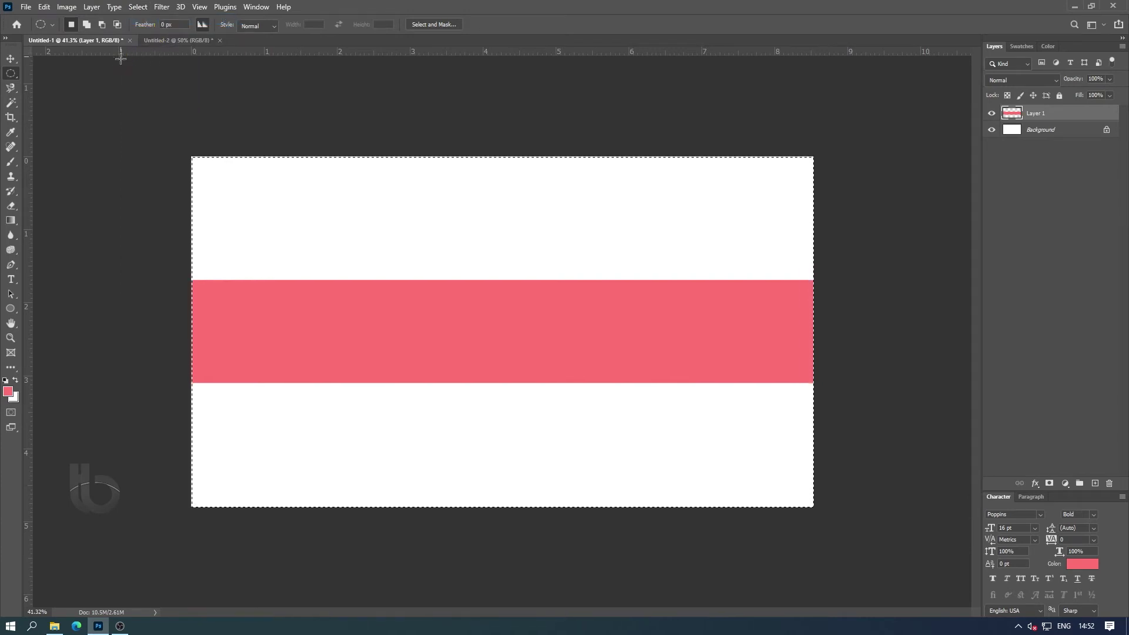
{"action": "left_click", "coordinate": [14, 60]}
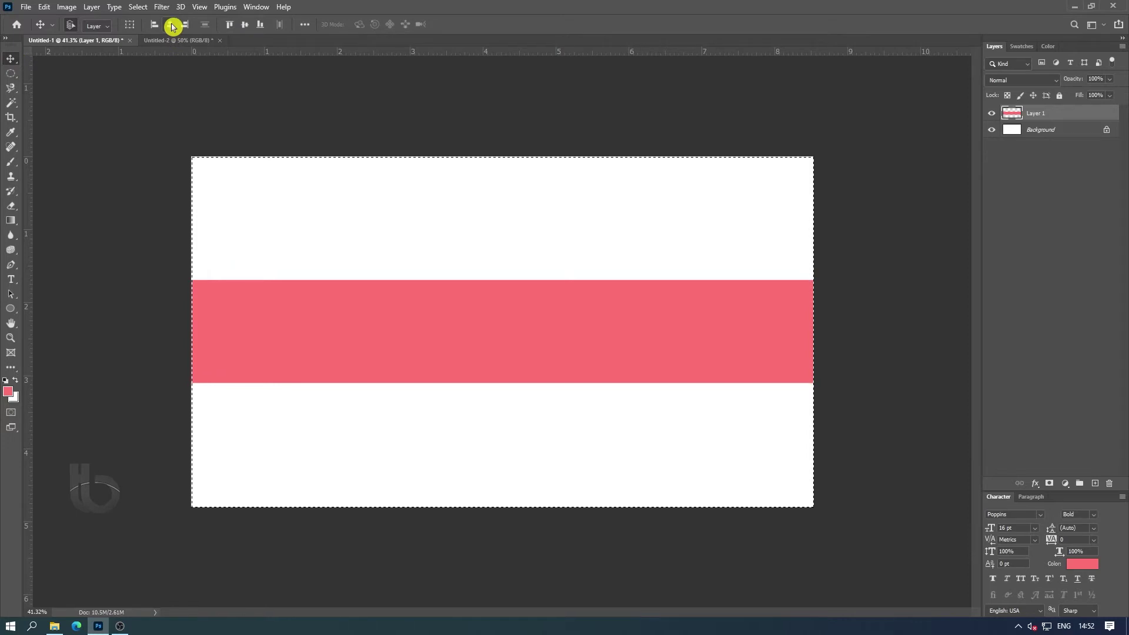
{"action": "left_click", "coordinate": [246, 27]}
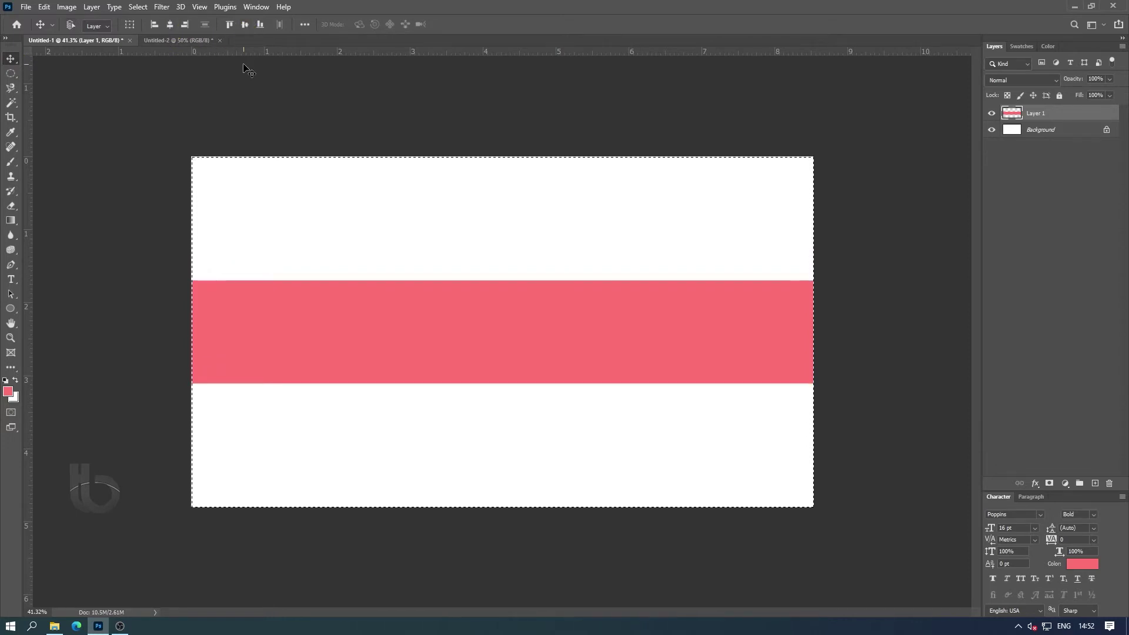
{"action": "key", "text": "ctrl+d"}
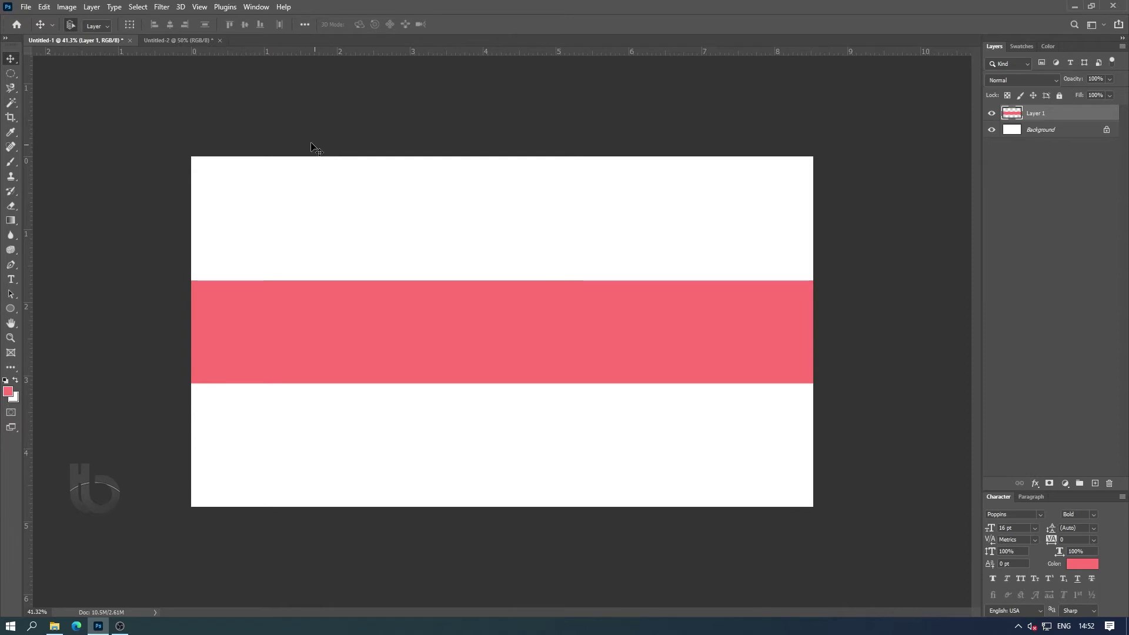
Create a new 1546 × 423 px document
{"action": "left_click", "coordinate": [27, 9]}
{"action": "left_click", "coordinate": [37, 22]}
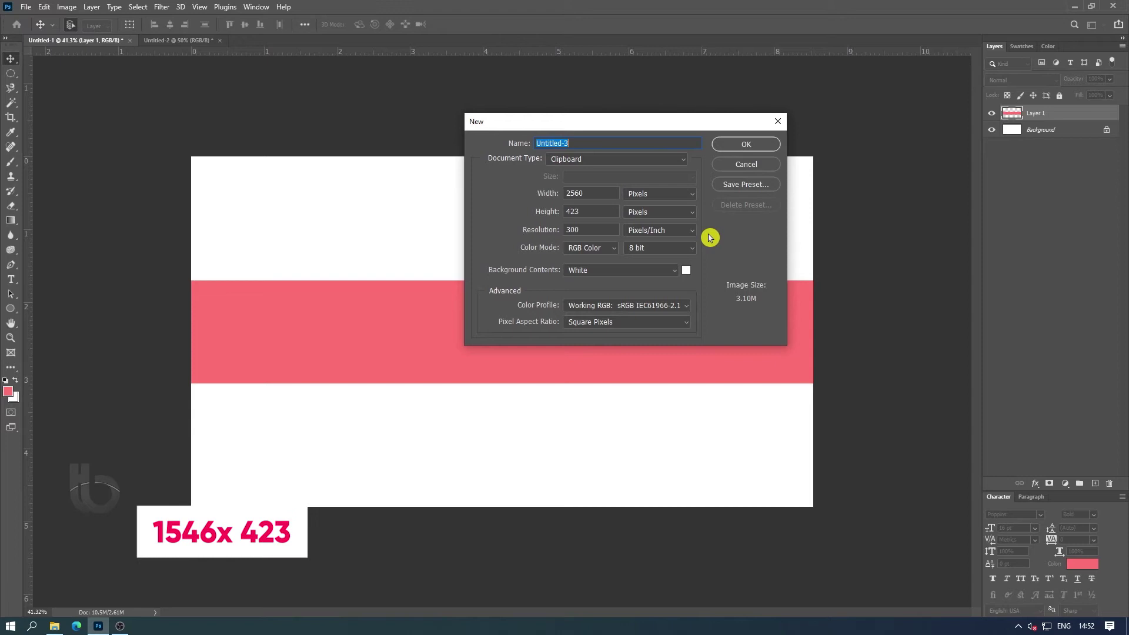
{"action": "double_click", "coordinate": [559, 190]}
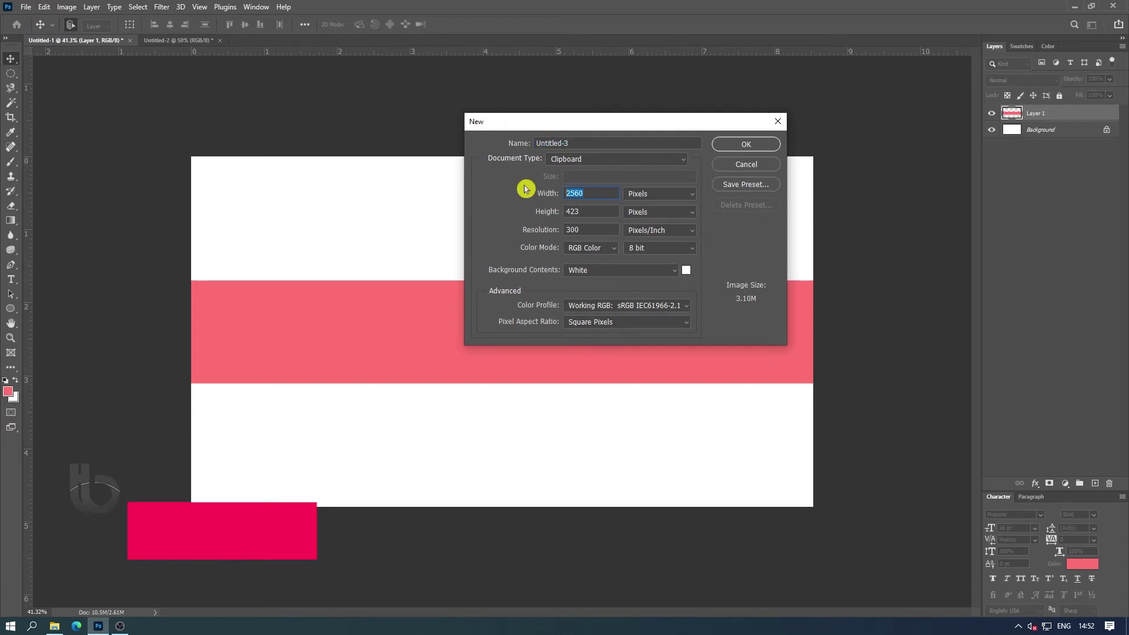
{"action": "type", "text": "154"}
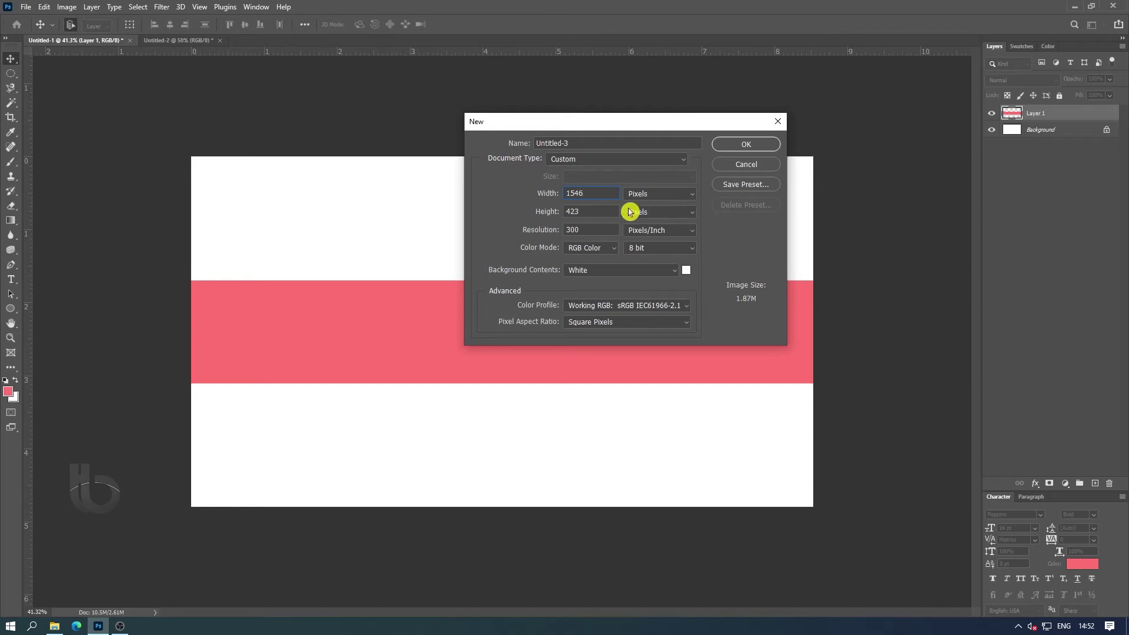
{"action": "left_click", "coordinate": [582, 220]}
{"action": "left_click", "coordinate": [748, 145]}
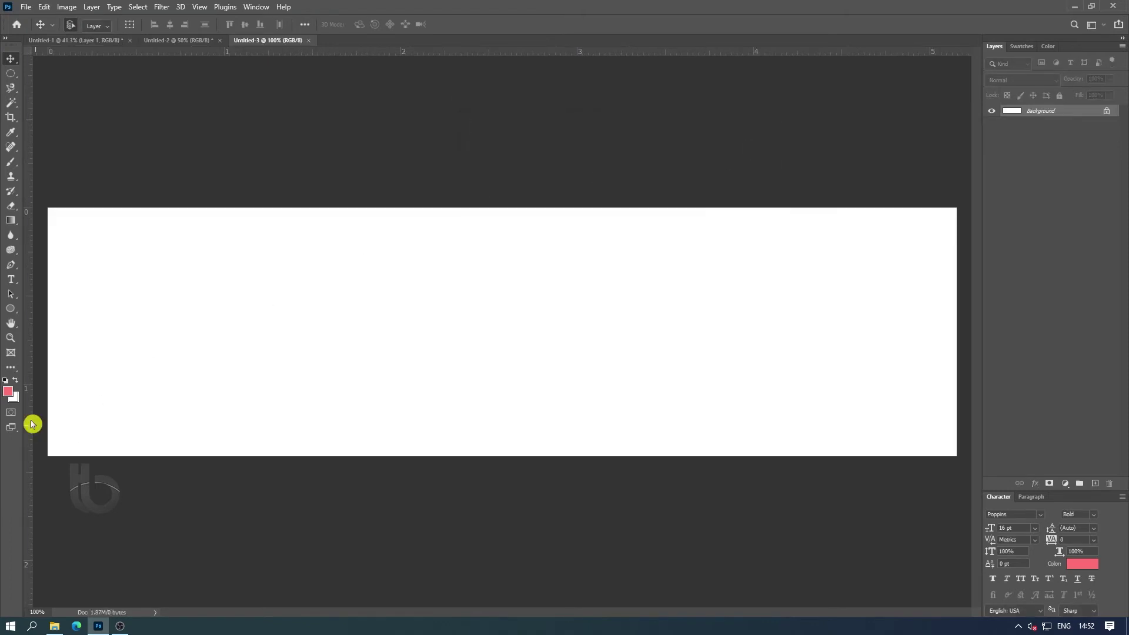
Fill the new canvas with a brighter, saturated red
{"action": "left_click", "coordinate": [11, 392]}
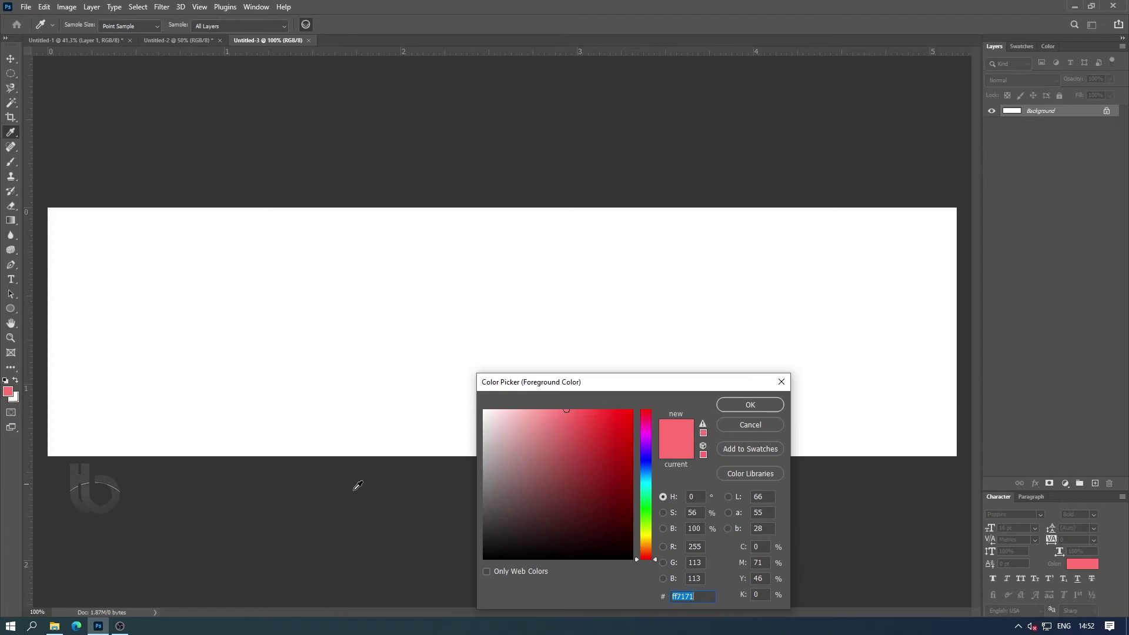
{"action": "mouse_move", "coordinate": [568, 411]}
{"action": "left_mouse_down"}
{"action": "mouse_move", "coordinate": [615, 419]}
{"action": "mouse_move", "coordinate": [601, 416]}
{"action": "left_mouse_up"}
{"action": "left_click", "coordinate": [756, 413]}
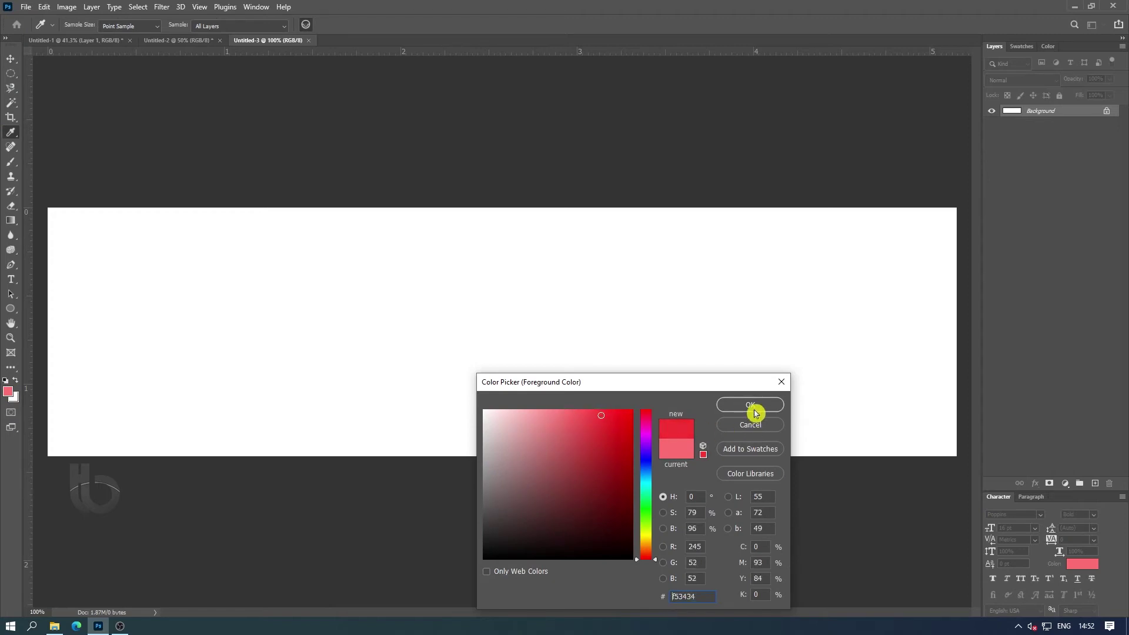
{"action": "left_click", "coordinate": [44, 7]}
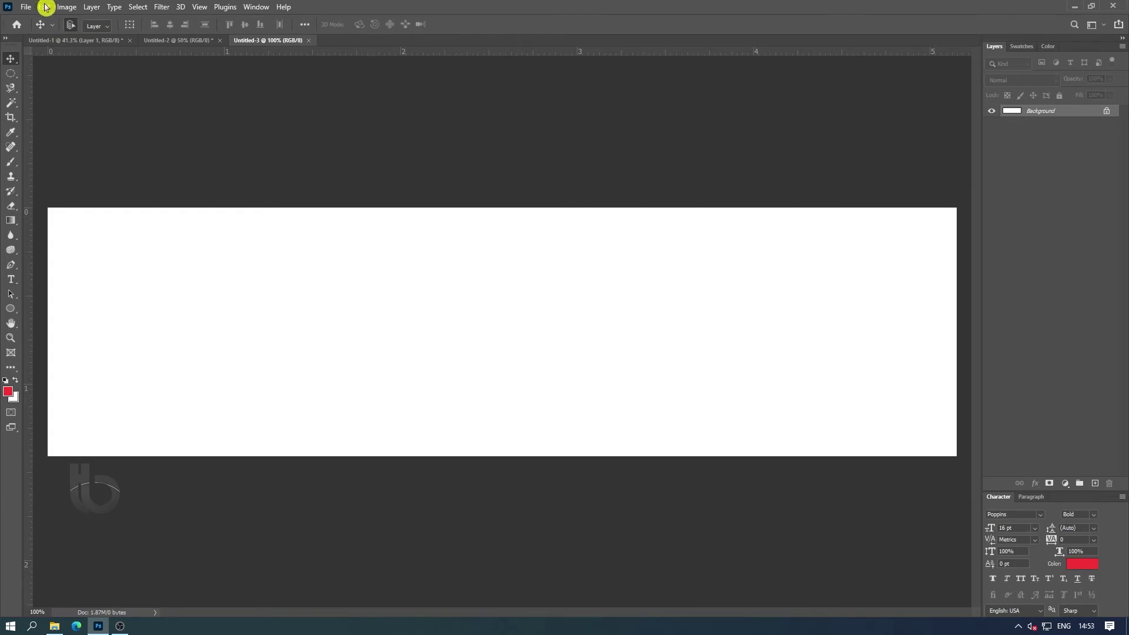
{"action": "left_click", "coordinate": [149, 189]}
{"action": "left_click", "coordinate": [483, 124]}
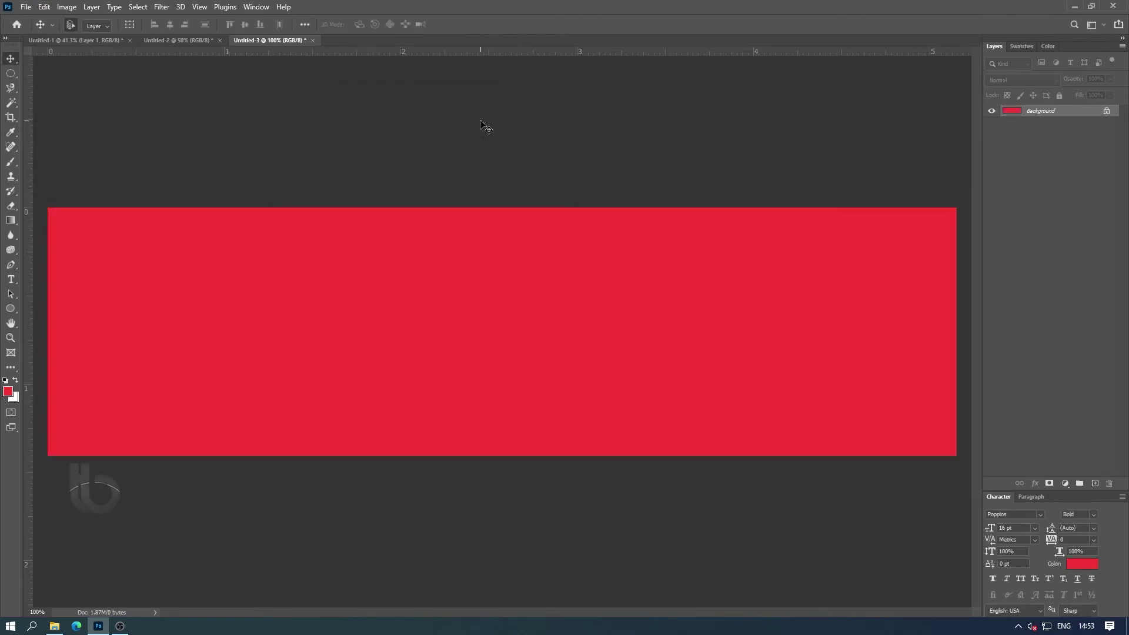
{"action": "key", "text": "ctrl+minus"}
Select the whole red canvas and copy it
{"action": "scroll", "coordinate": [365, 243], "scroll_direction": "up", "scroll_amount": 1}
{"action": "left_click", "coordinate": [138, 7]}
{"action": "left_click", "coordinate": [222, 20]}
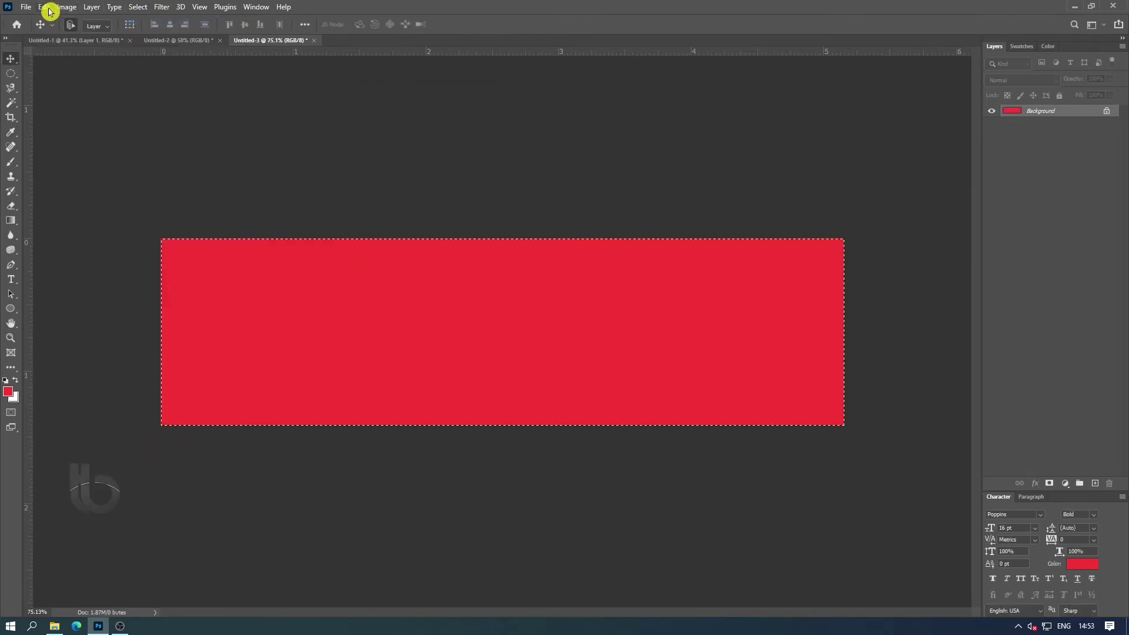
{"action": "left_click", "coordinate": [44, 7]}
Paste the red block into the banner and centre it on the pink stripe
{"action": "left_click", "coordinate": [76, 86]}
{"action": "left_click", "coordinate": [106, 40]}
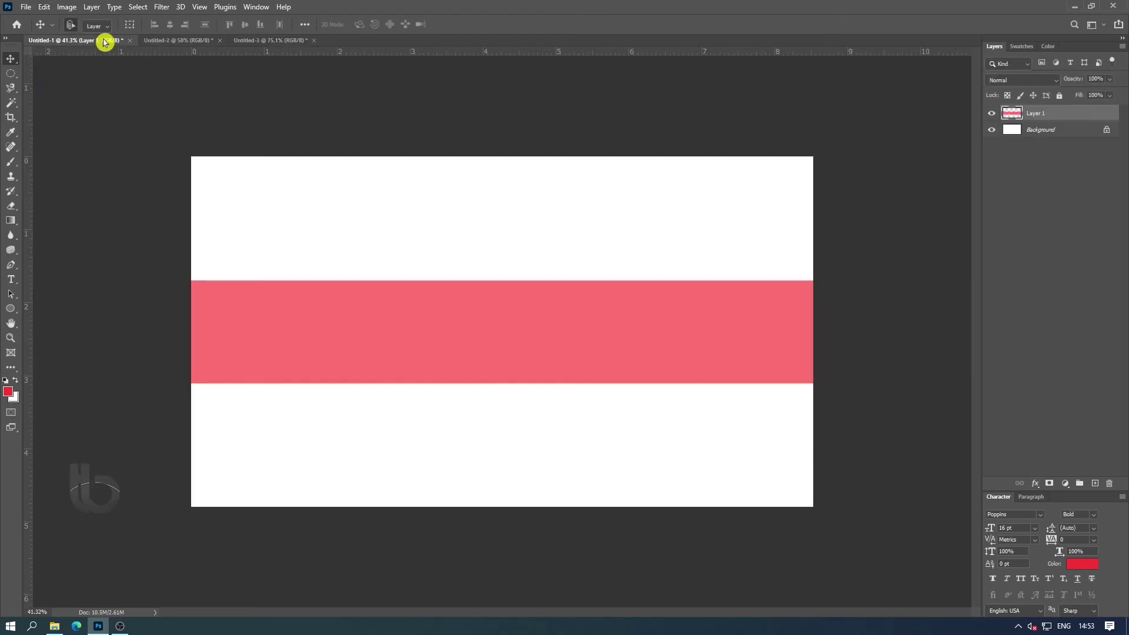
{"action": "left_click", "coordinate": [45, 8]}
{"action": "left_click", "coordinate": [59, 111]}
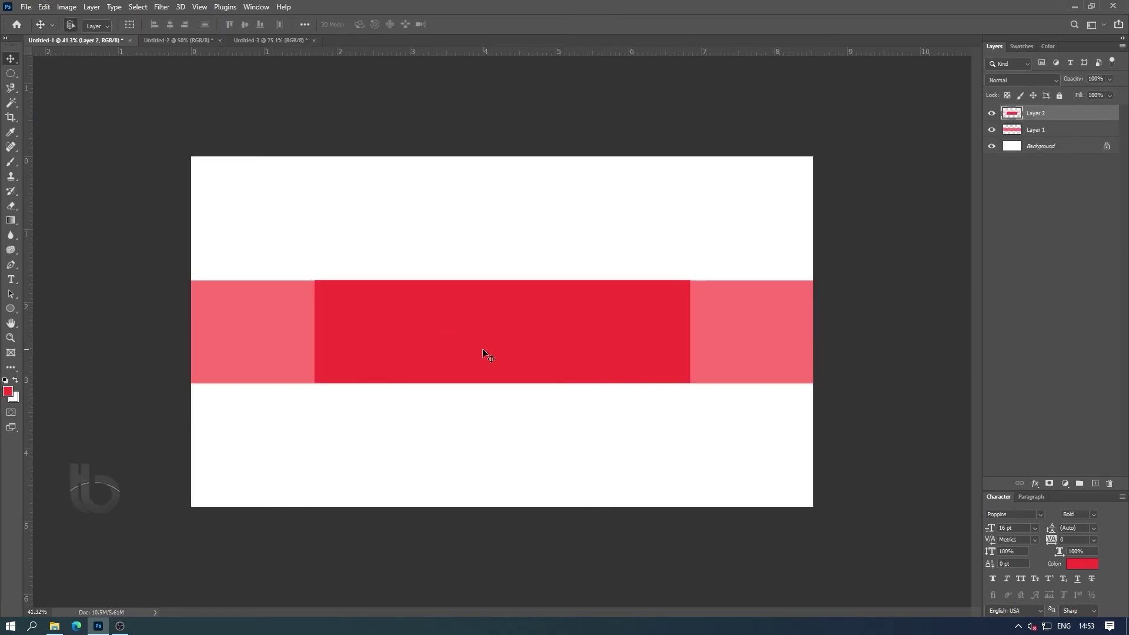
{"action": "left_click_drag", "start_coordinate": [484, 349], "coordinate": [490, 312]}
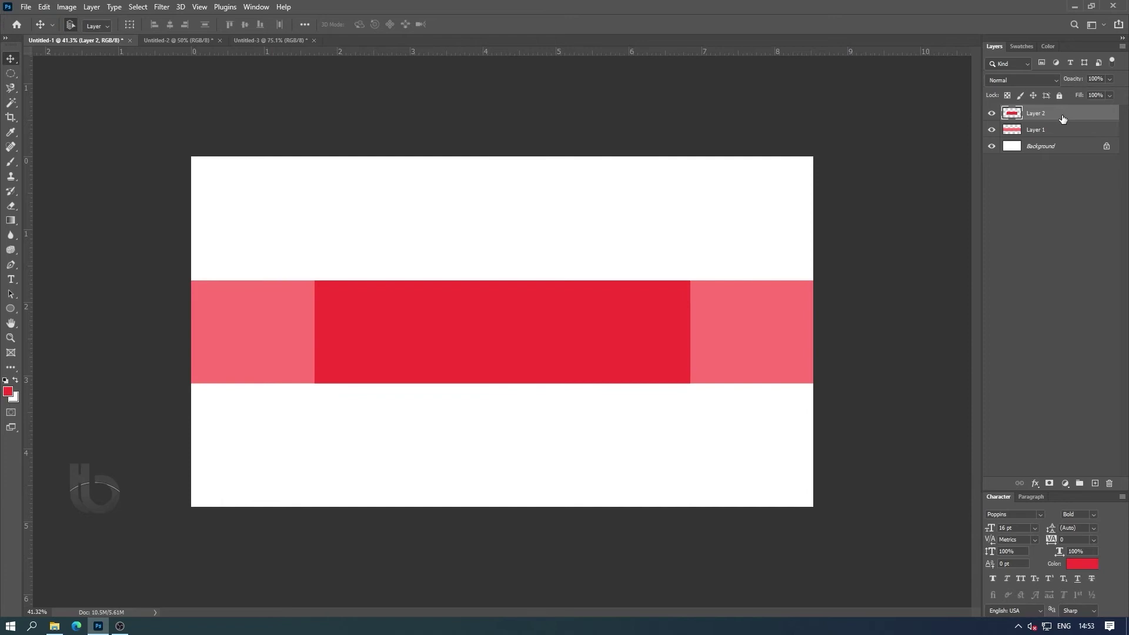
{"action": "left_click", "coordinate": [138, 7]}
{"action": "left_click", "coordinate": [144, 16]}
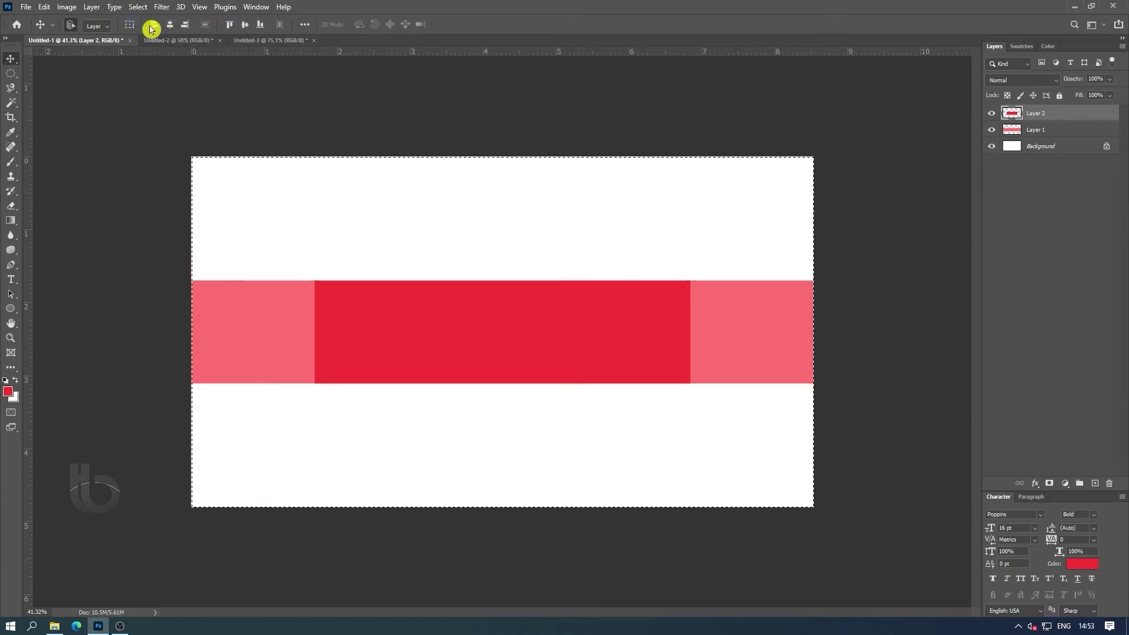
{"action": "key", "text": "ctrl+d"}
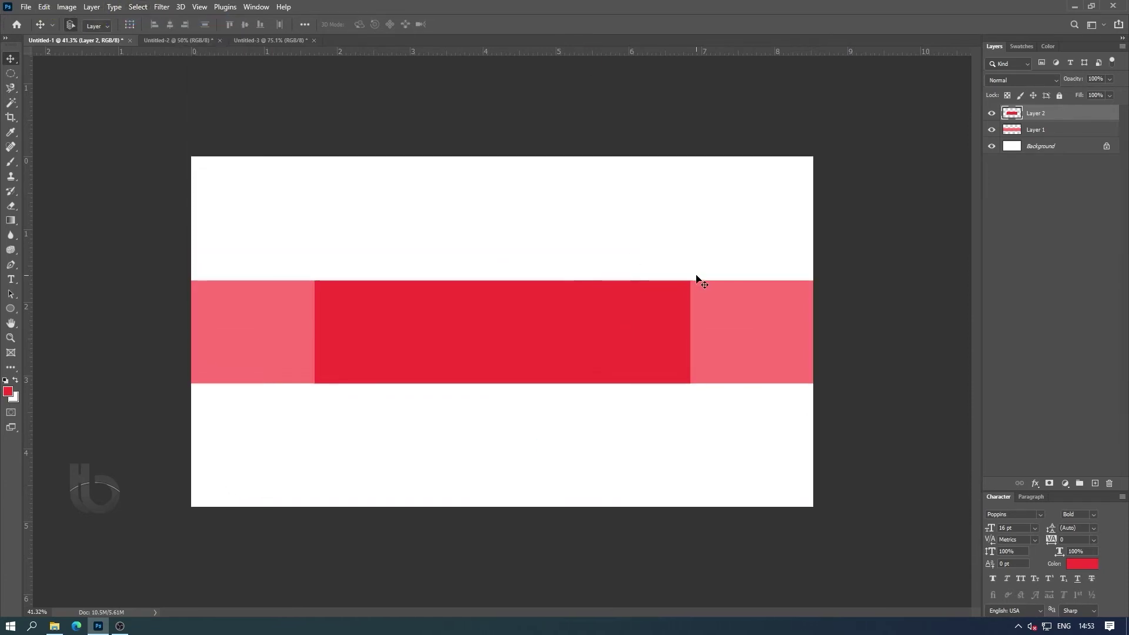
Add guides at the red block's left and right edges and the stripe's top and bottom
{"action": "left_click_drag", "start_coordinate": [30, 323], "coordinate": [315, 352]}
{"action": "left_click_drag", "start_coordinate": [518, 52], "coordinate": [474, 277]}
{"action": "left_click_drag", "start_coordinate": [27, 370], "coordinate": [697, 372]}
{"action": "left_click_drag", "start_coordinate": [651, 53], "coordinate": [628, 382]}
Convert both band layers into one smart object and toggle its visibility
{"action": "left_click", "coordinate": [1046, 130], "text": "shift"}
{"action": "right_click", "coordinate": [1045, 131]}
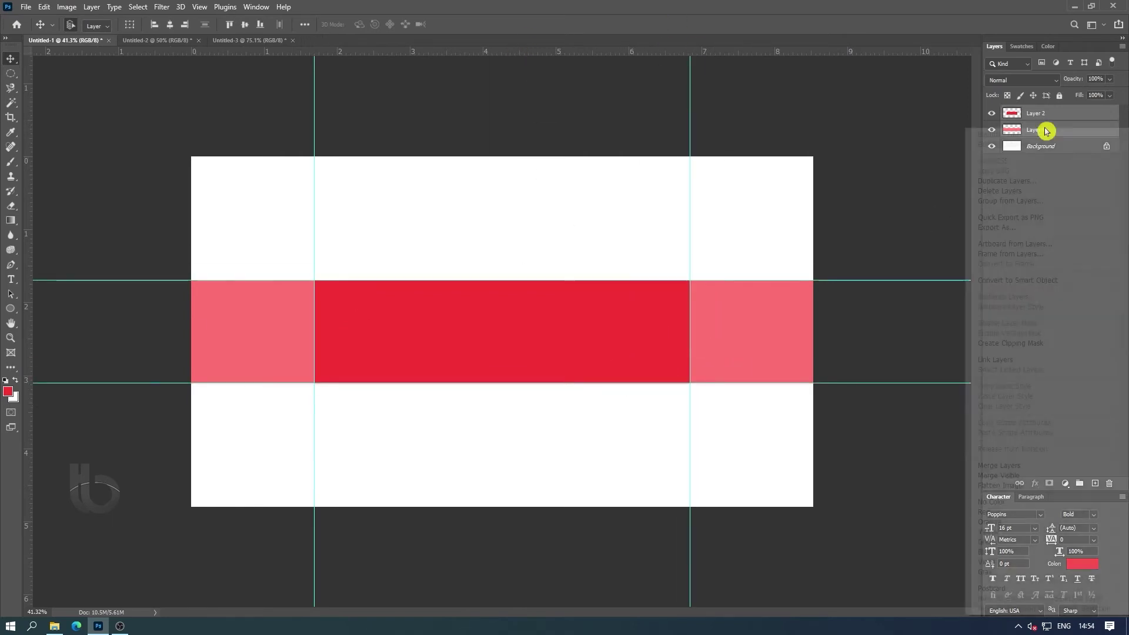
{"action": "left_click", "coordinate": [1048, 283]}
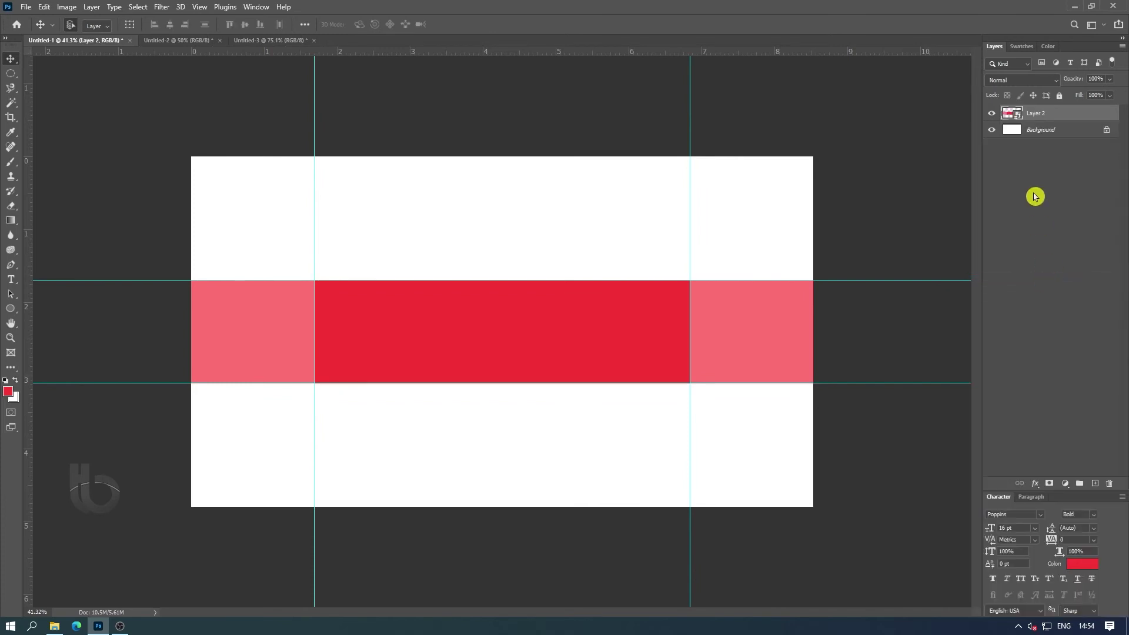
{"action": "left_click", "coordinate": [991, 114]}
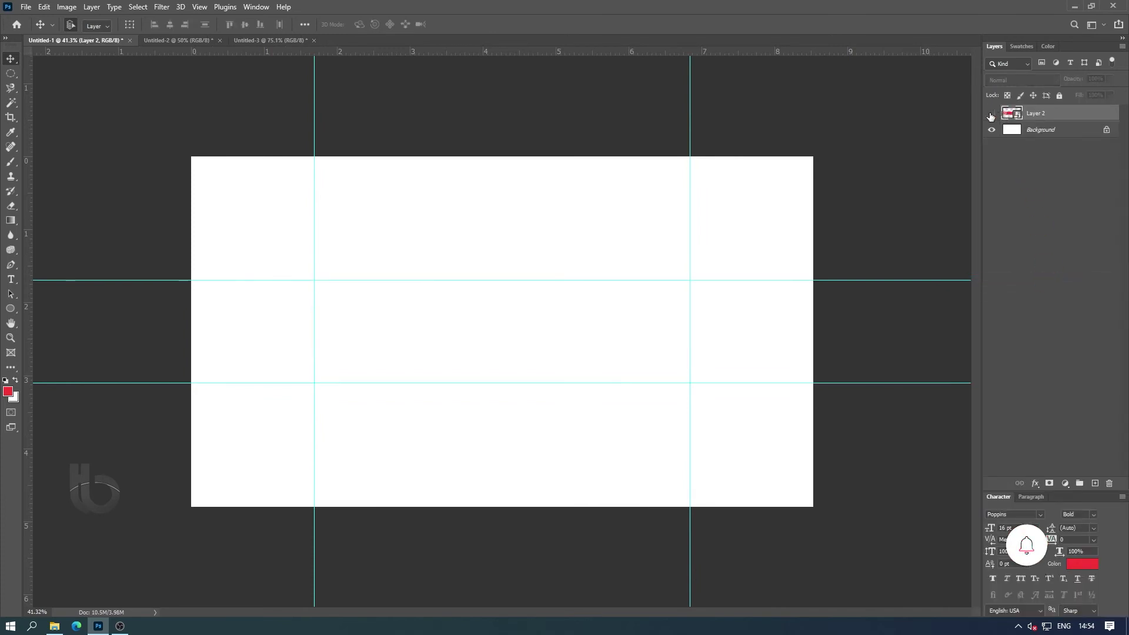
{"action": "left_click", "coordinate": [991, 114]}
{"action": "left_click", "coordinate": [992, 114]}
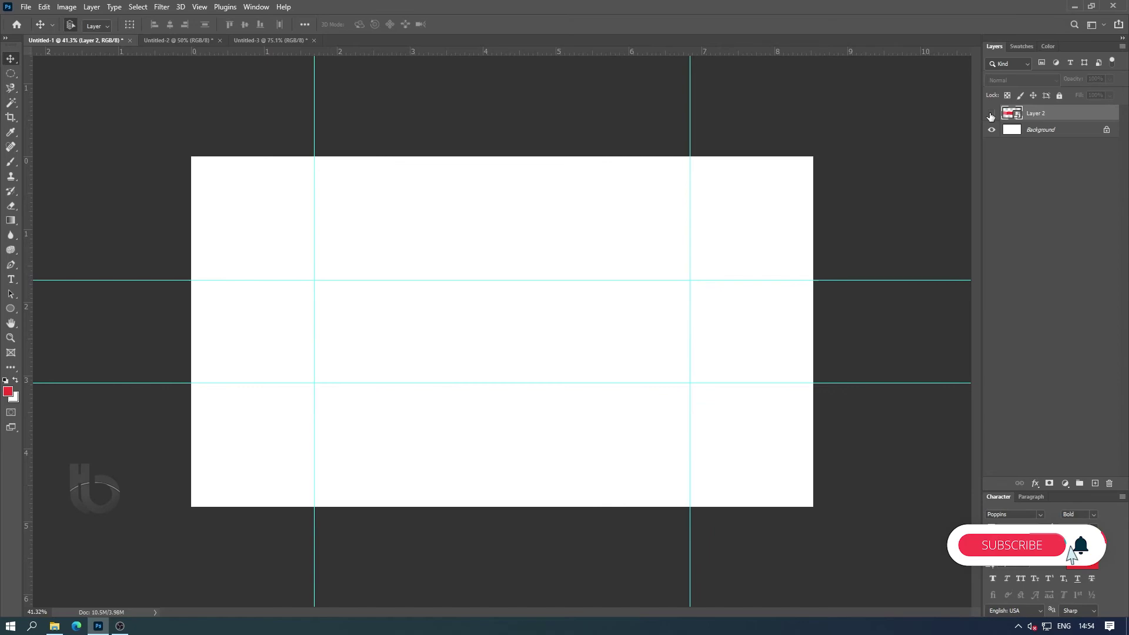
{"action": "left_click", "coordinate": [992, 114]}
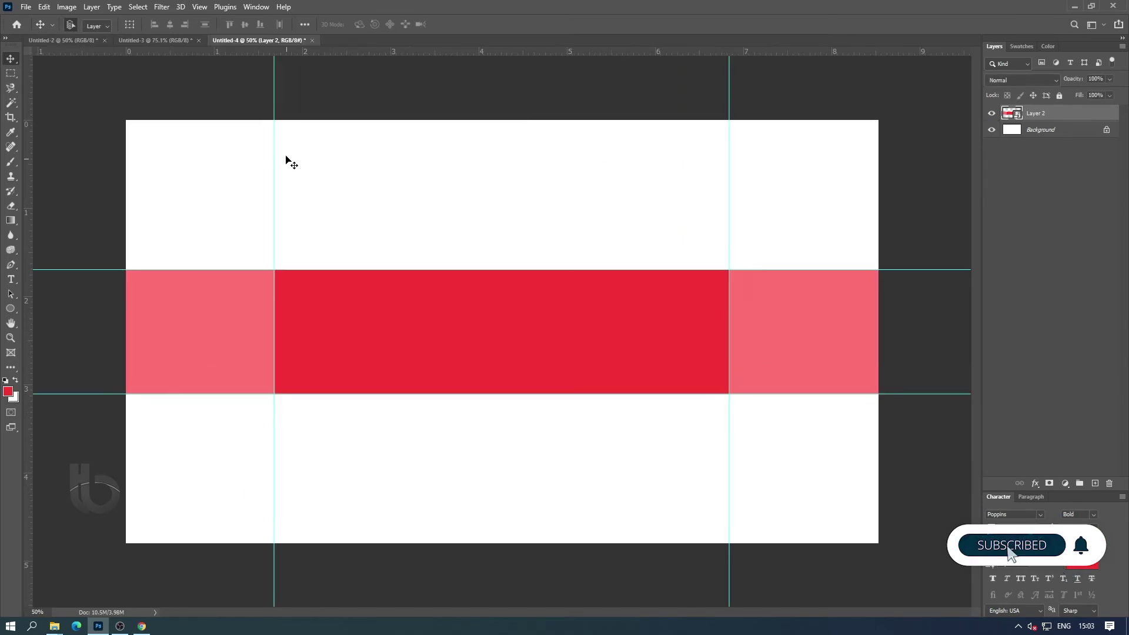
Open the Untitled-1 gaming banner image from the youtube folder
{"action": "left_click", "coordinate": [28, 7]}
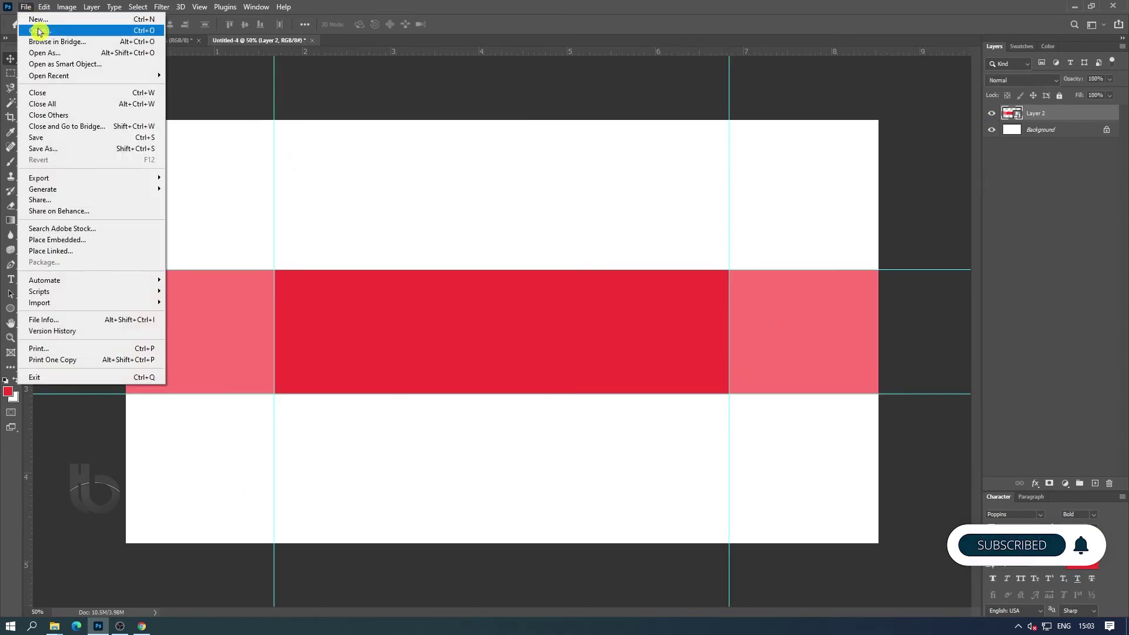
{"action": "left_click", "coordinate": [41, 32]}
{"action": "left_click", "coordinate": [131, 88]}
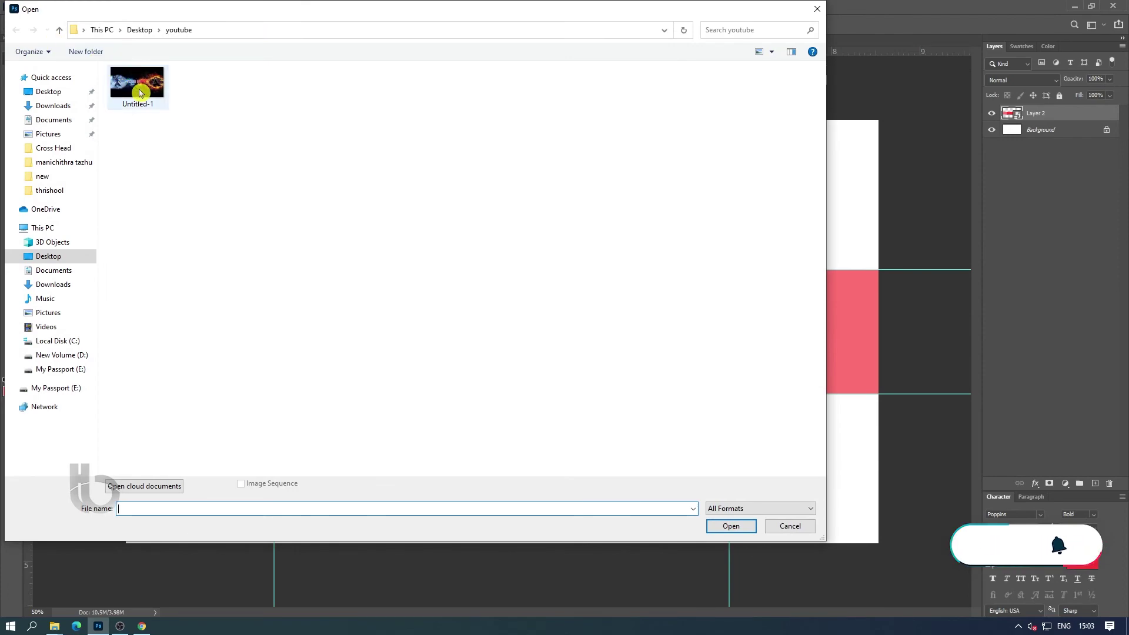
{"action": "left_click", "coordinate": [743, 535]}
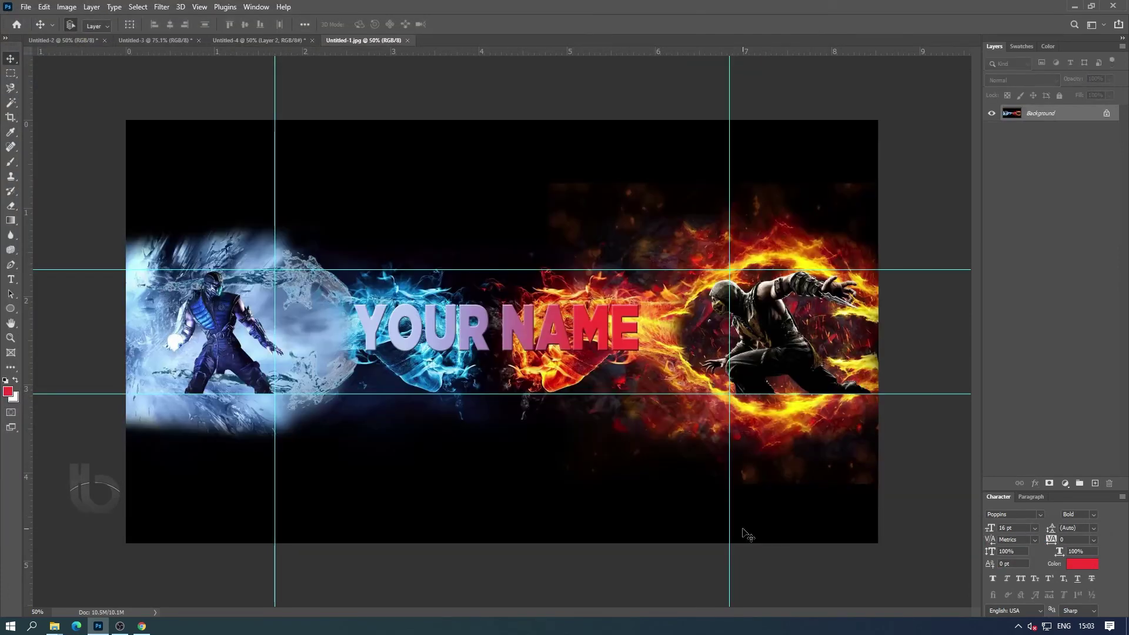
Select and copy the entire banner image
{"action": "left_click", "coordinate": [137, 7]}
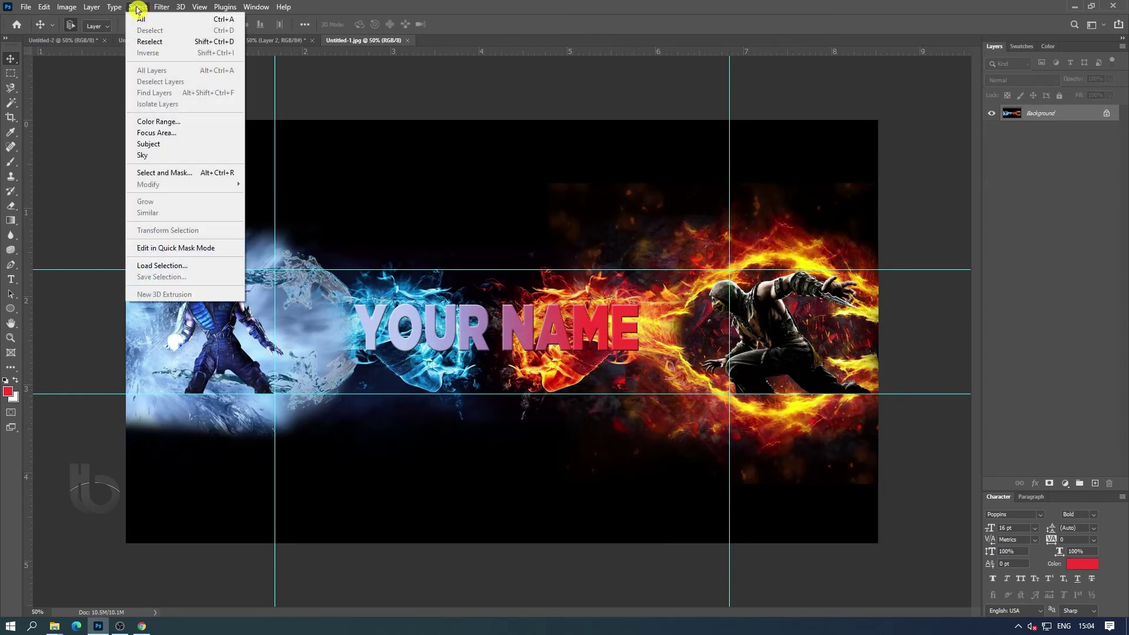
{"action": "left_click", "coordinate": [235, 21]}
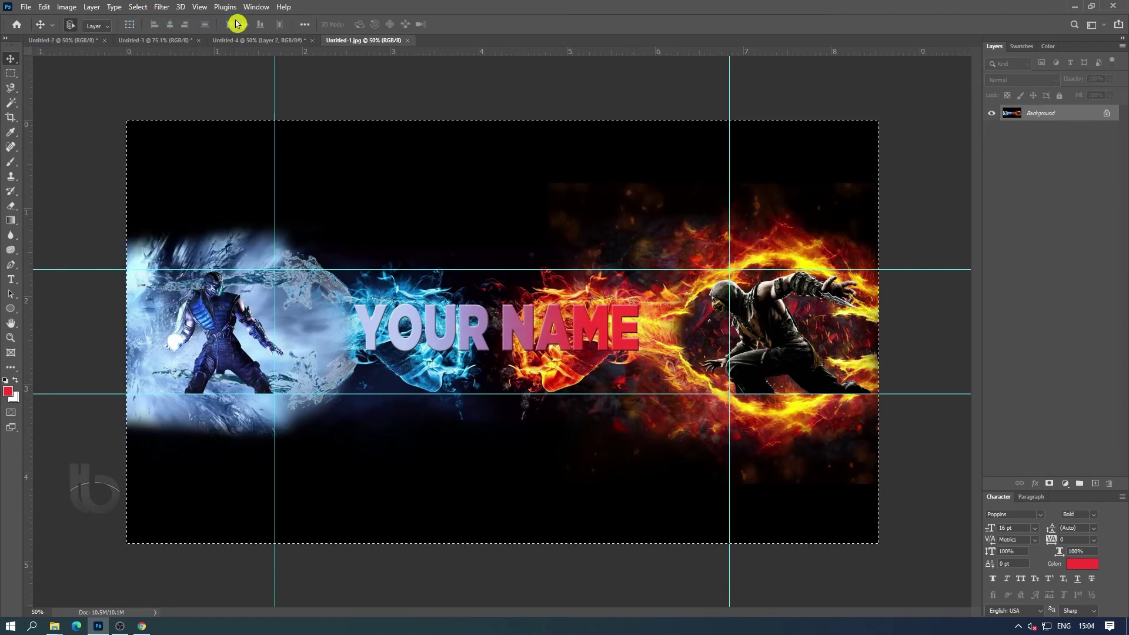
{"action": "left_click", "coordinate": [45, 7]}
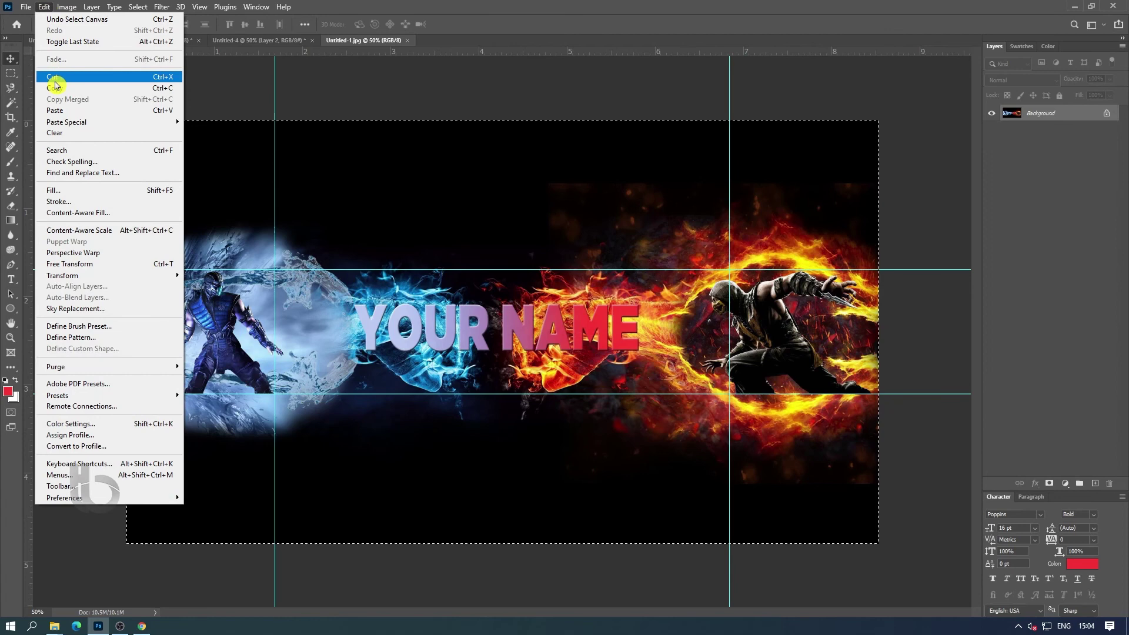
{"action": "left_click", "coordinate": [56, 88]}
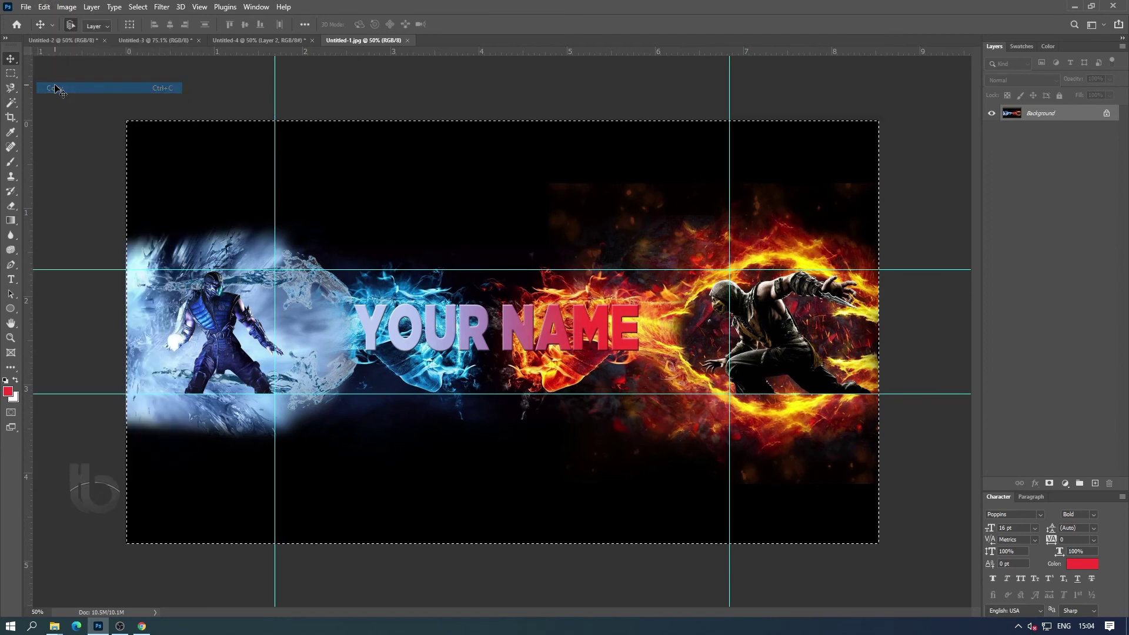
Paste the banner into the template and move it below the red overlay layer
{"action": "left_click", "coordinate": [233, 40]}
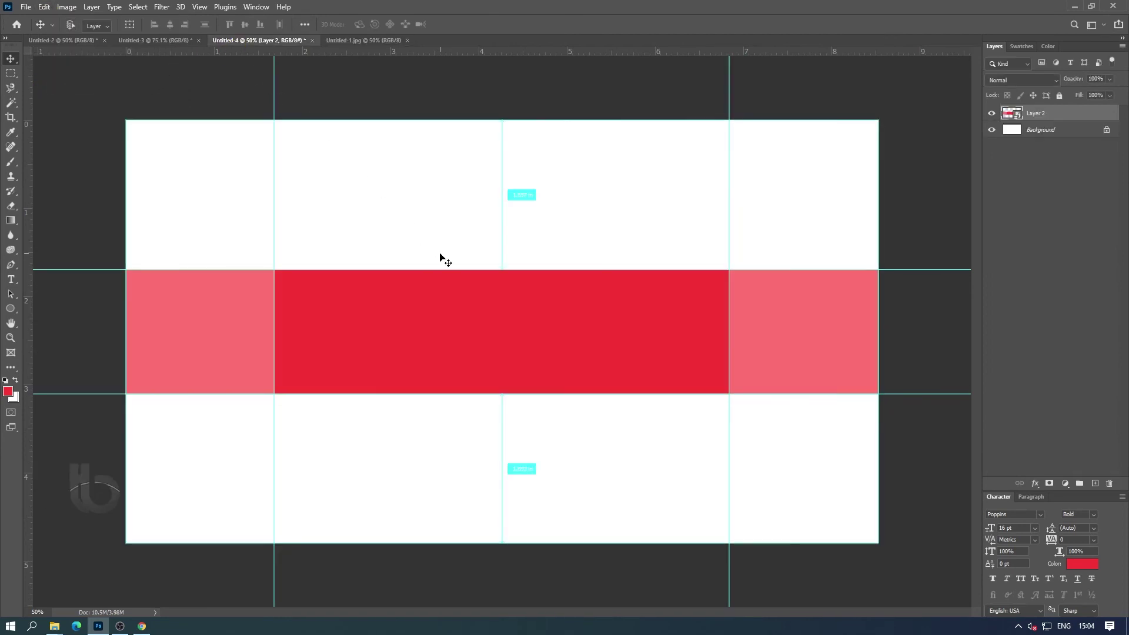
{"action": "key", "text": "ctrl+v"}
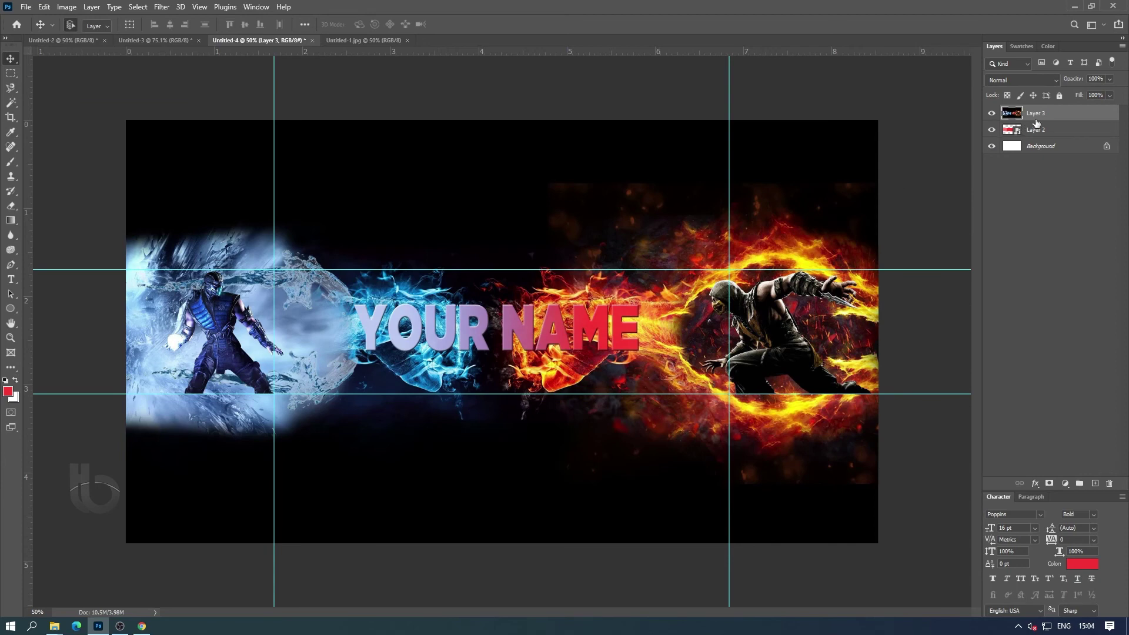
{"action": "left_click_drag", "start_coordinate": [1038, 119], "coordinate": [1041, 134]}
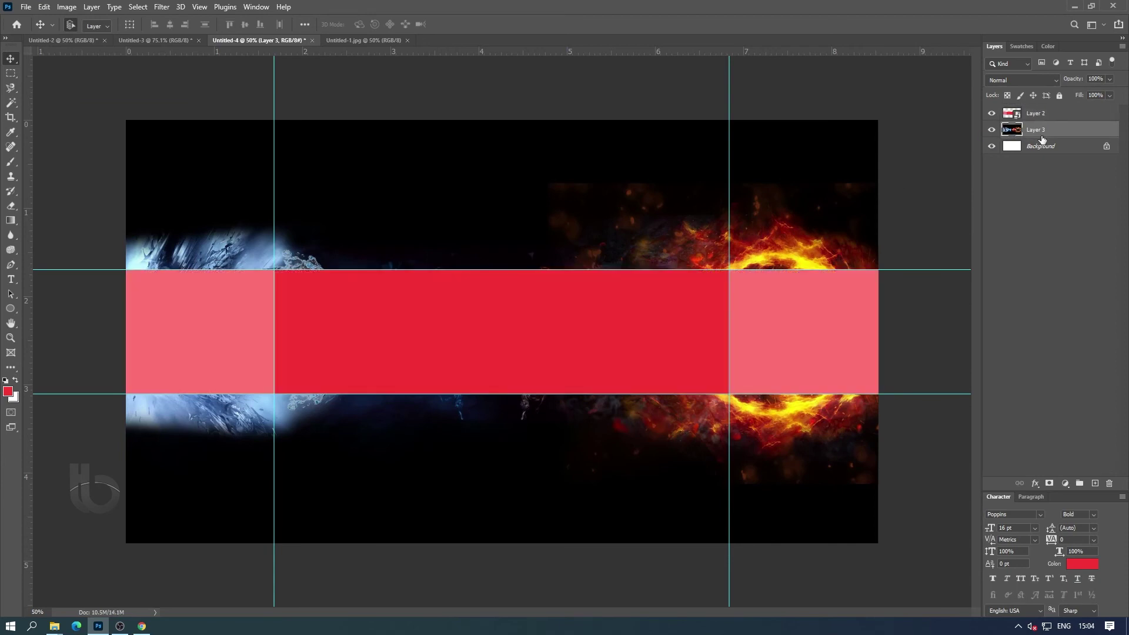
Test the overlay's opacity, then hide the red safe-zone layer and the guides
{"action": "left_click", "coordinate": [1044, 115]}
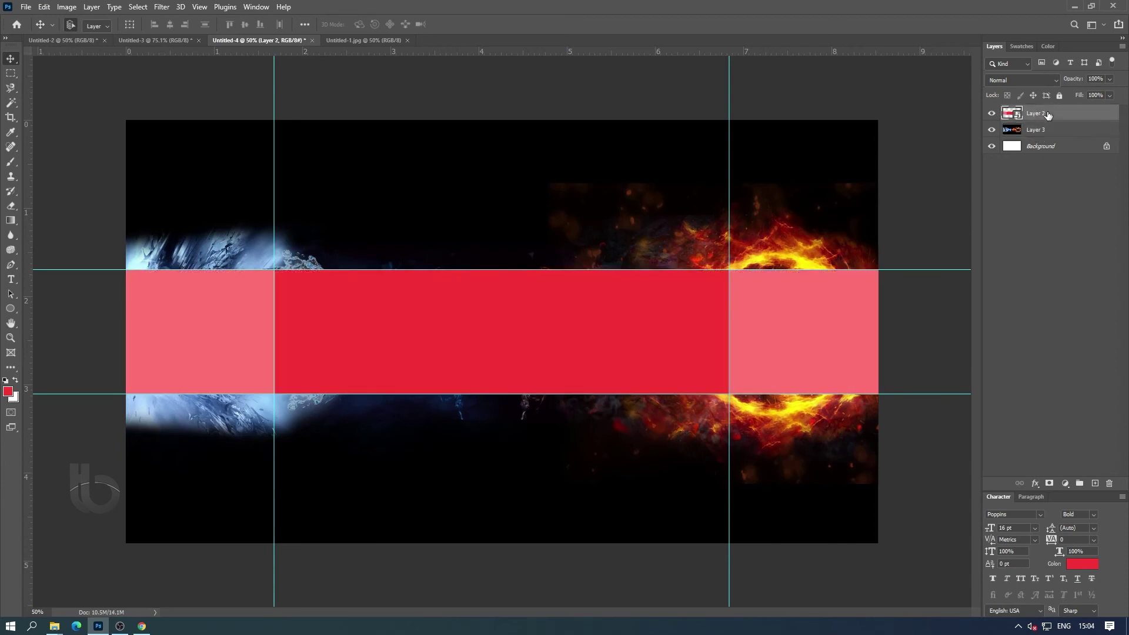
{"action": "left_click", "coordinate": [1109, 79]}
{"action": "left_click_drag", "start_coordinate": [1113, 93], "coordinate": [1089, 94]}
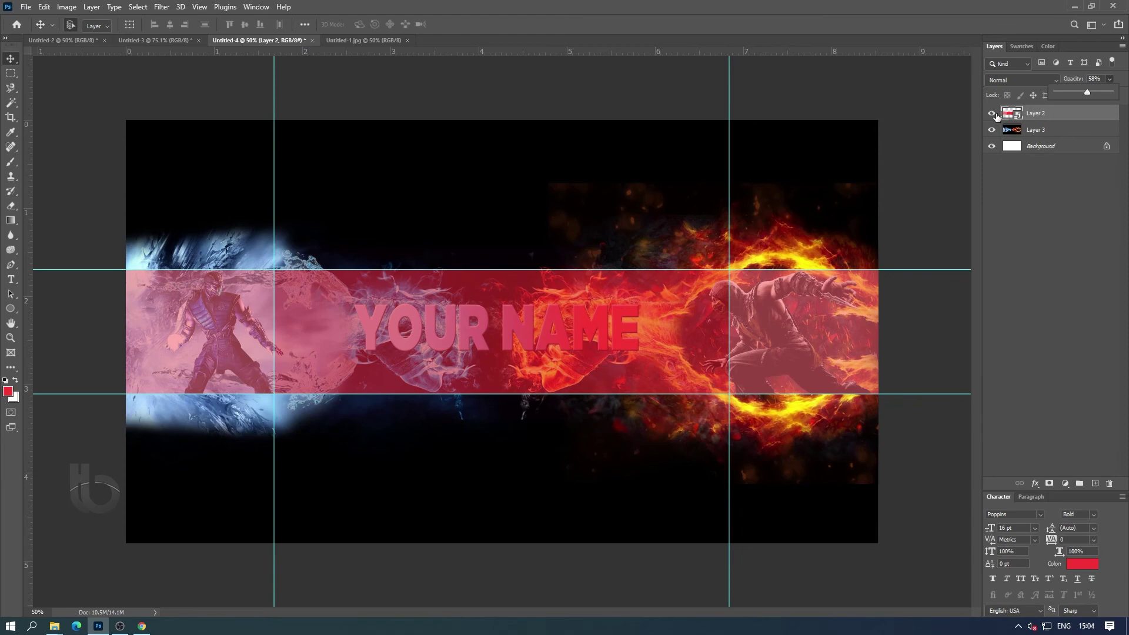
{"action": "left_click", "coordinate": [992, 114]}
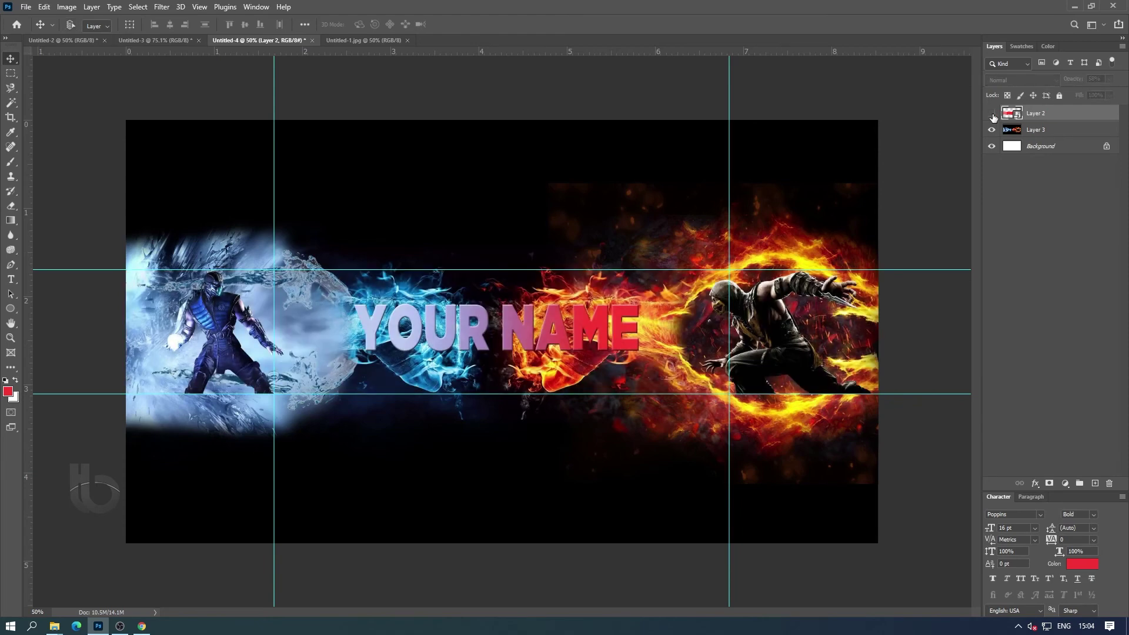
{"action": "key", "text": "ctrl+semicolon"}
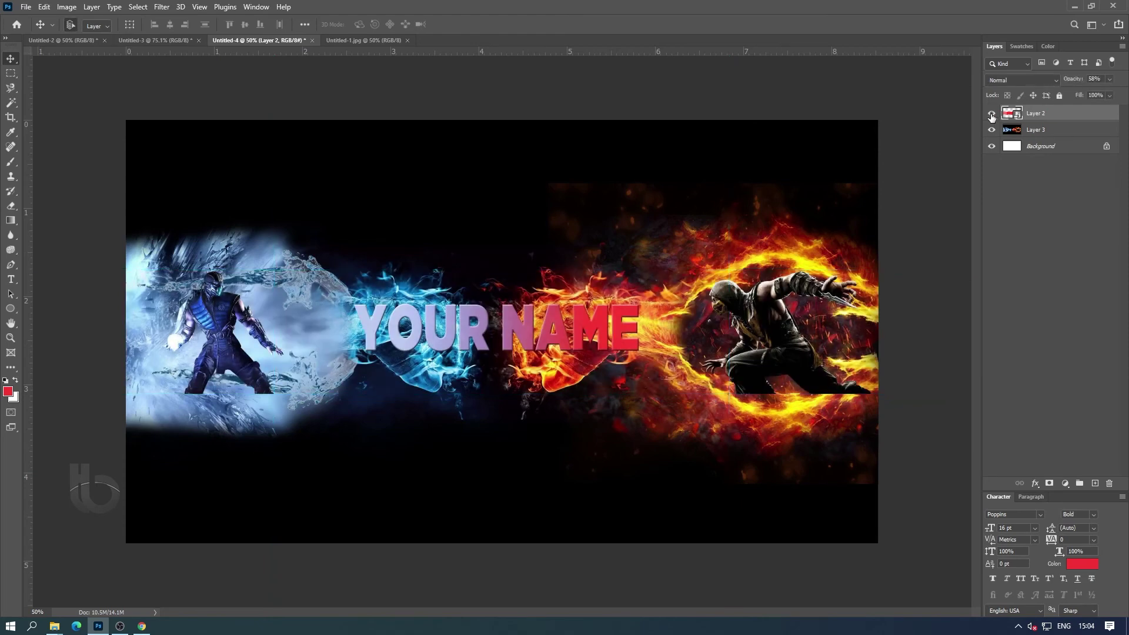
{"action": "left_click", "coordinate": [992, 115]}
{"action": "left_click", "coordinate": [994, 114]}
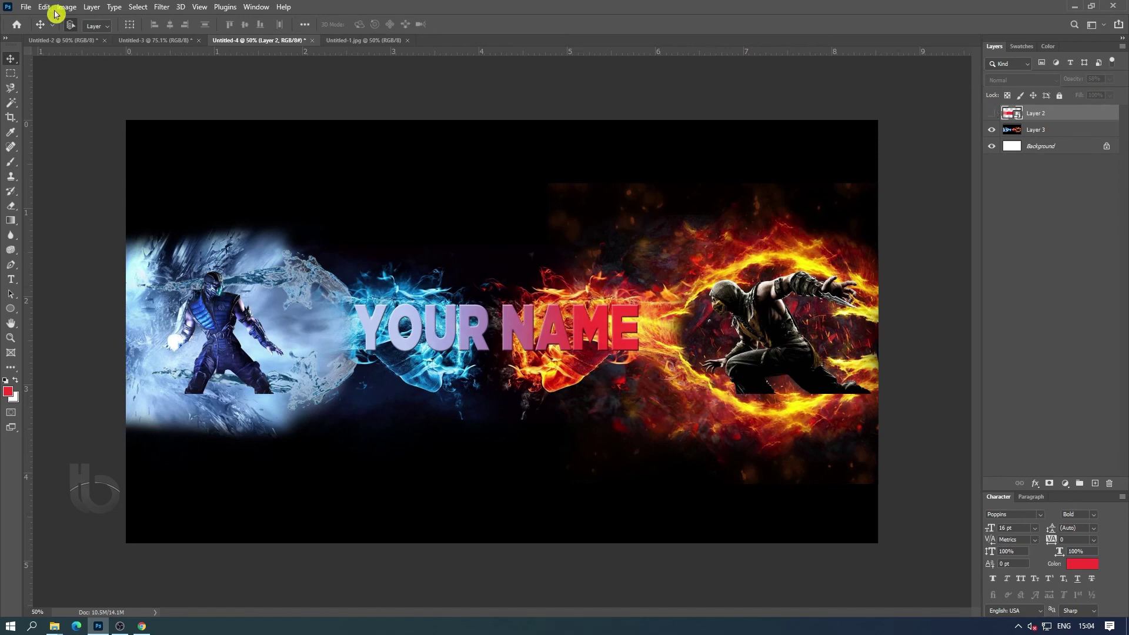
{"action": "left_click", "coordinate": [26, 6]}
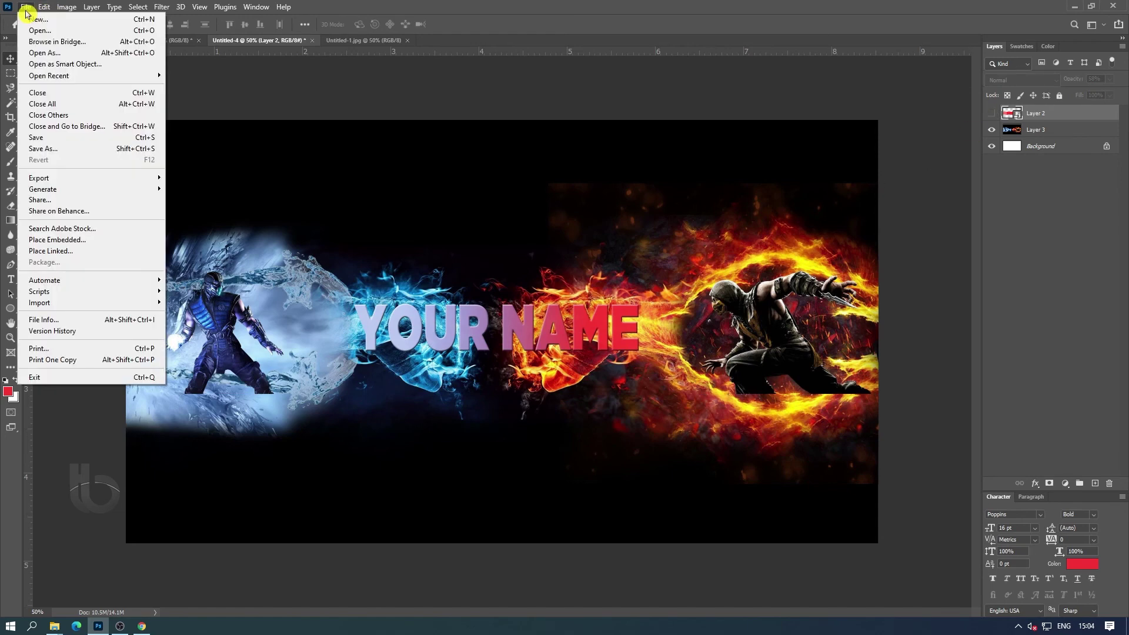
Save the design as 'youtube banner' in JPEG format at Maximum quality 12
{"action": "left_click", "coordinate": [41, 148]}
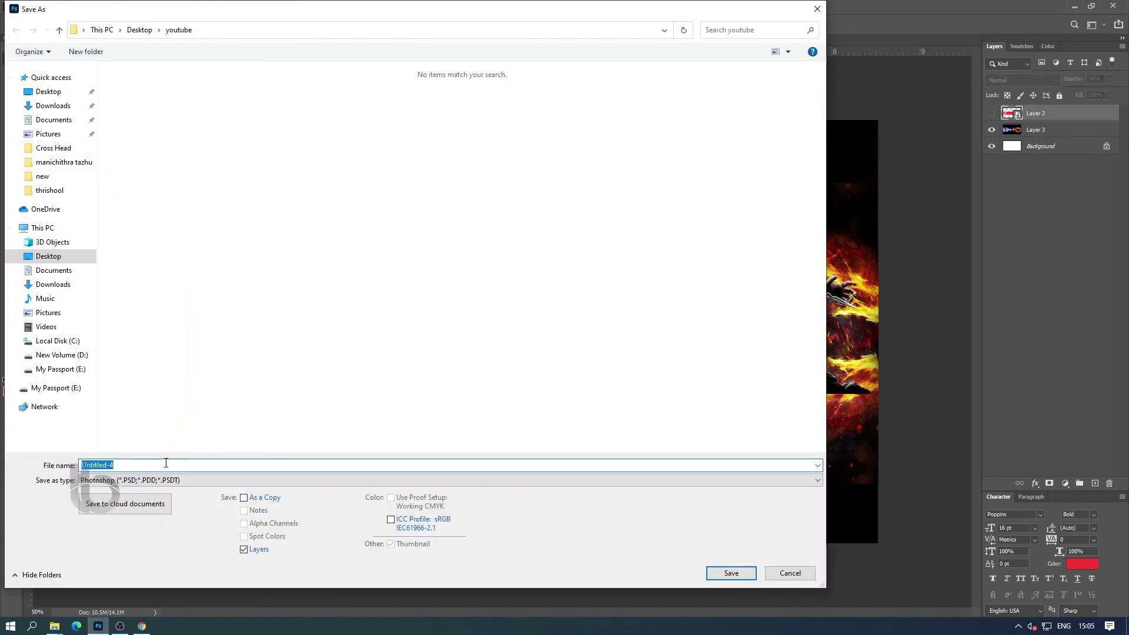
{"action": "type", "text": "youtube banner"}
{"action": "left_click", "coordinate": [463, 481]}
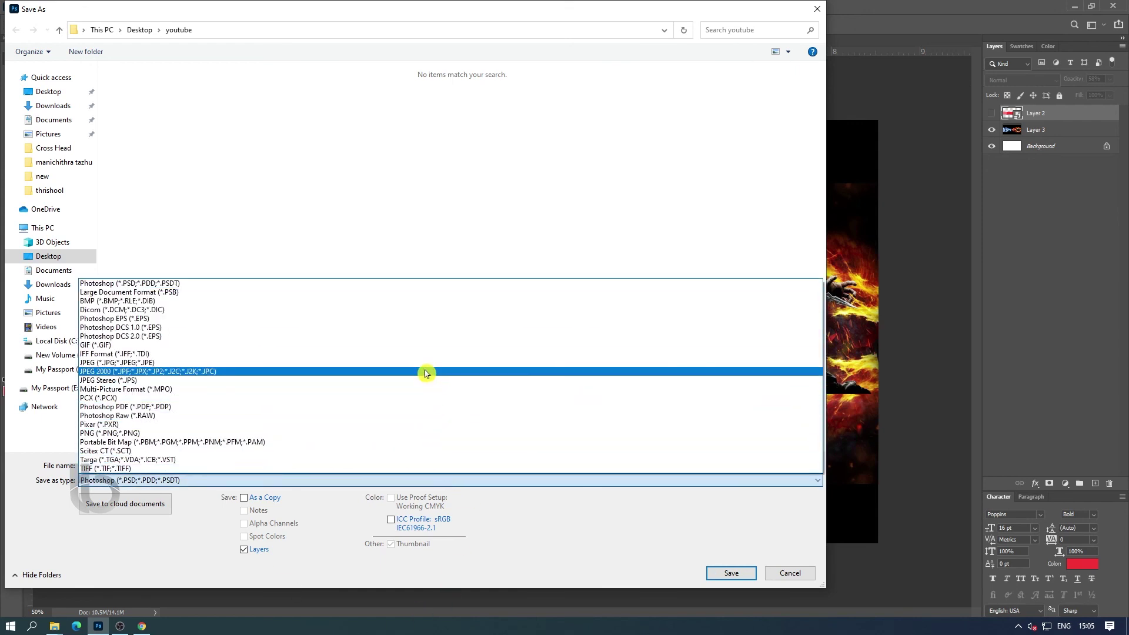
{"action": "left_click", "coordinate": [427, 363]}
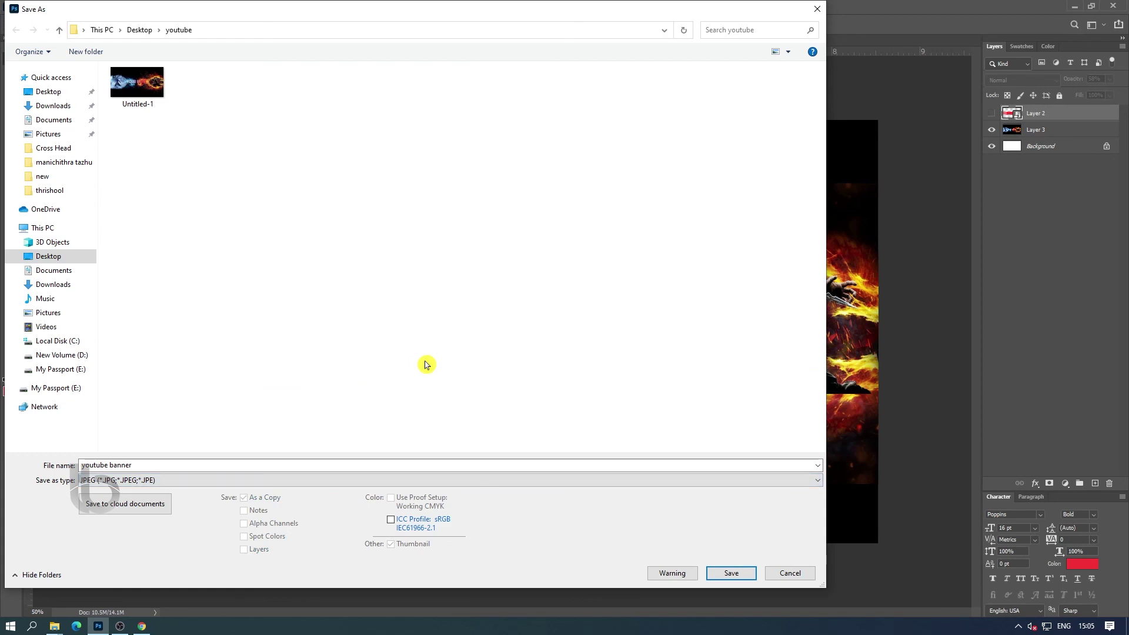
{"action": "left_click", "coordinate": [734, 574]}
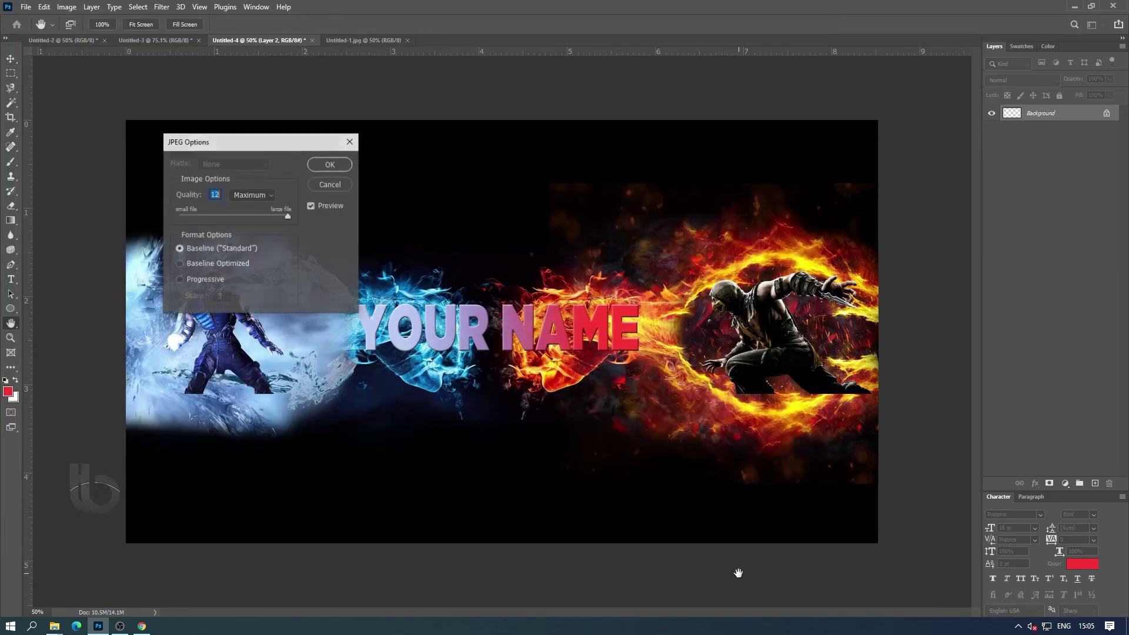
{"action": "left_click", "coordinate": [340, 166]}
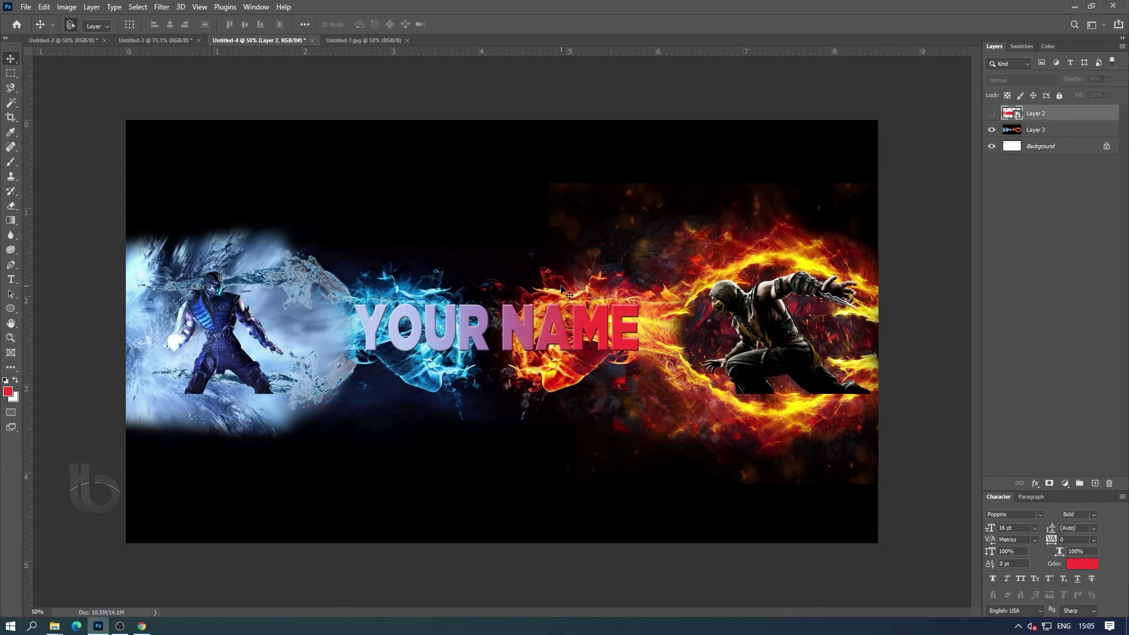